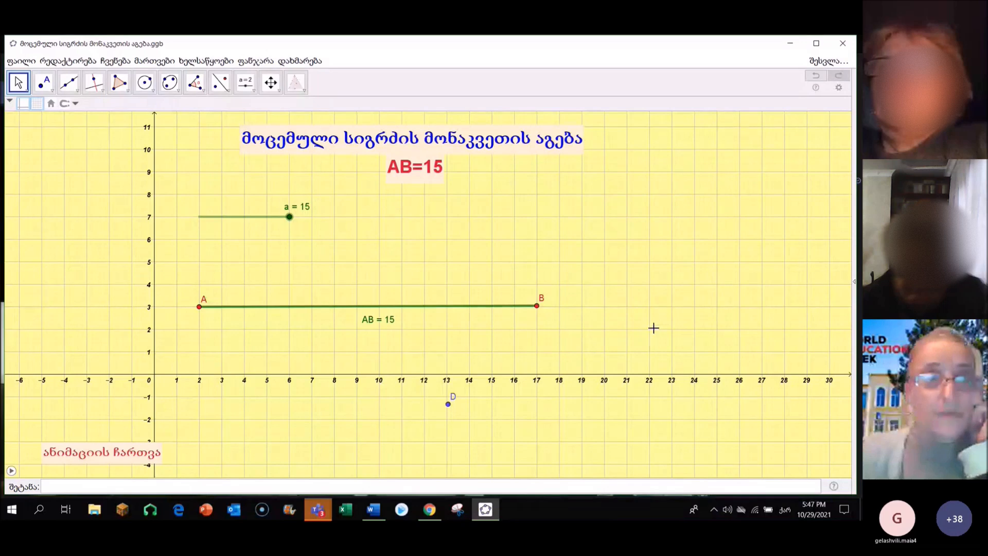
Show the Algebra view and delete the stray point E above segment AB.
{"action": "left_click", "coordinate": [77, 91]}
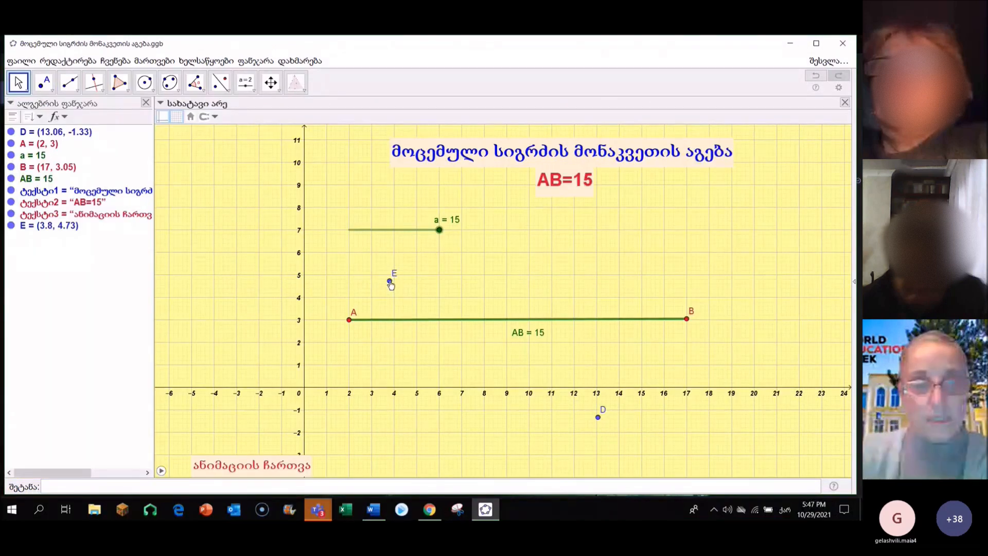
{"action": "left_click", "coordinate": [390, 282]}
{"action": "key", "text": "Delete"}
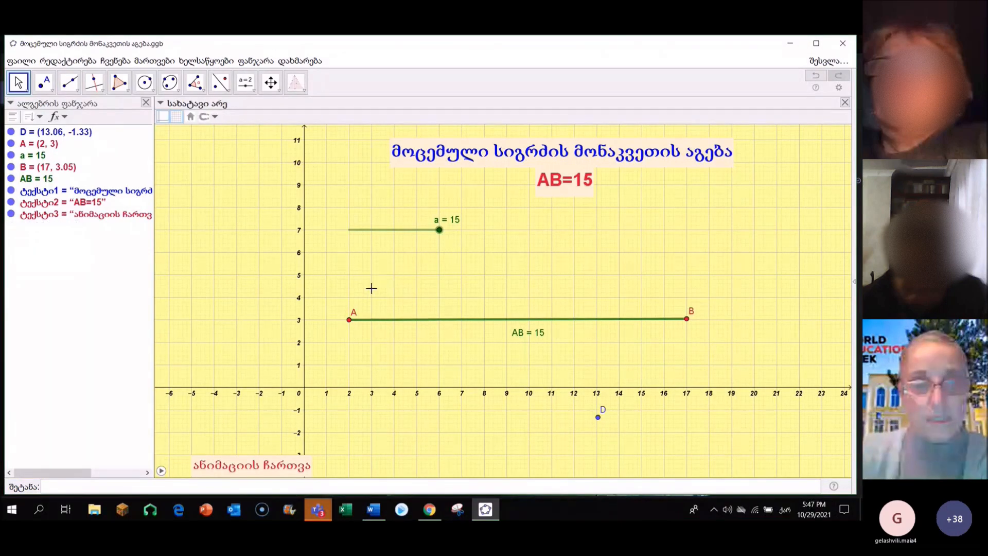
Open a new empty GeoGebra window and dismiss its list of perspectives.
{"action": "left_click", "coordinate": [21, 62]}
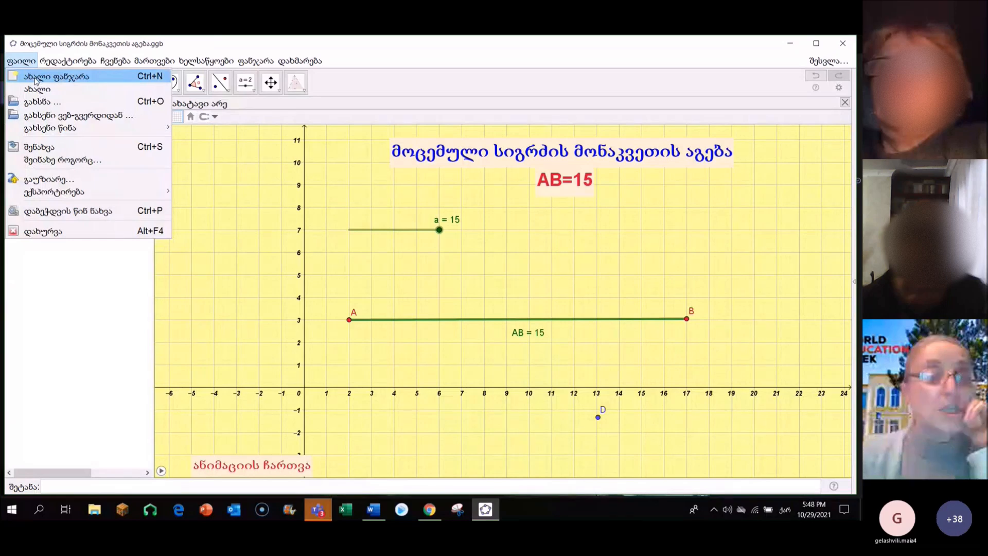
{"action": "left_click", "coordinate": [36, 79]}
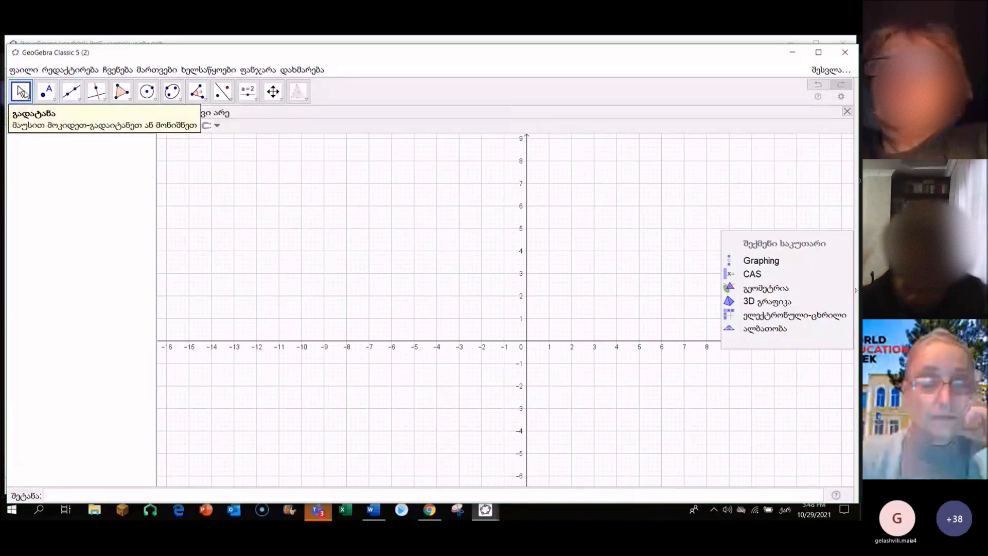
{"action": "left_click", "coordinate": [428, 344]}
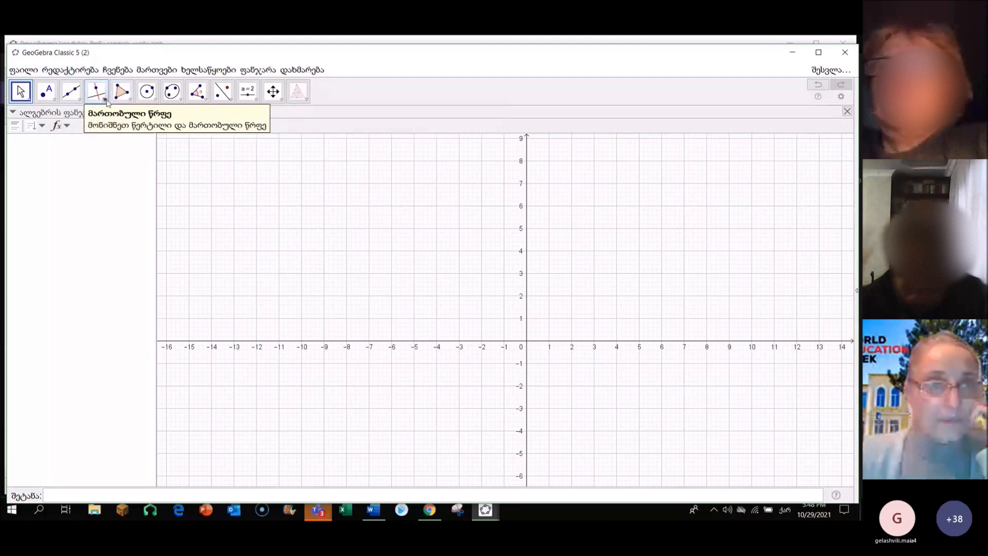
Draw a ray from about (-10.4, 4.8) through (-2.2, 4.76), and a second ray from that second point through about (2.16, 1.18).
{"action": "left_click", "coordinate": [80, 99]}
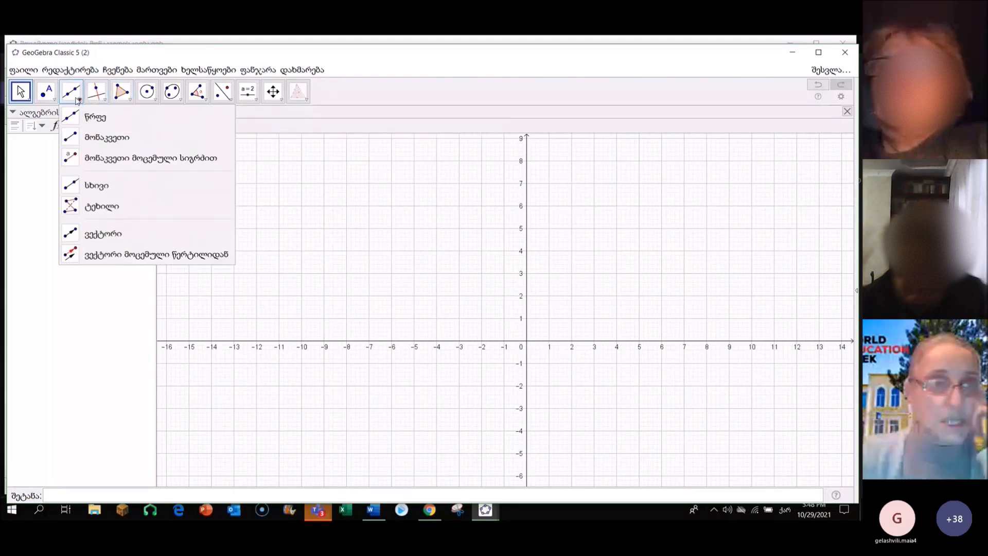
{"action": "left_click", "coordinate": [101, 192]}
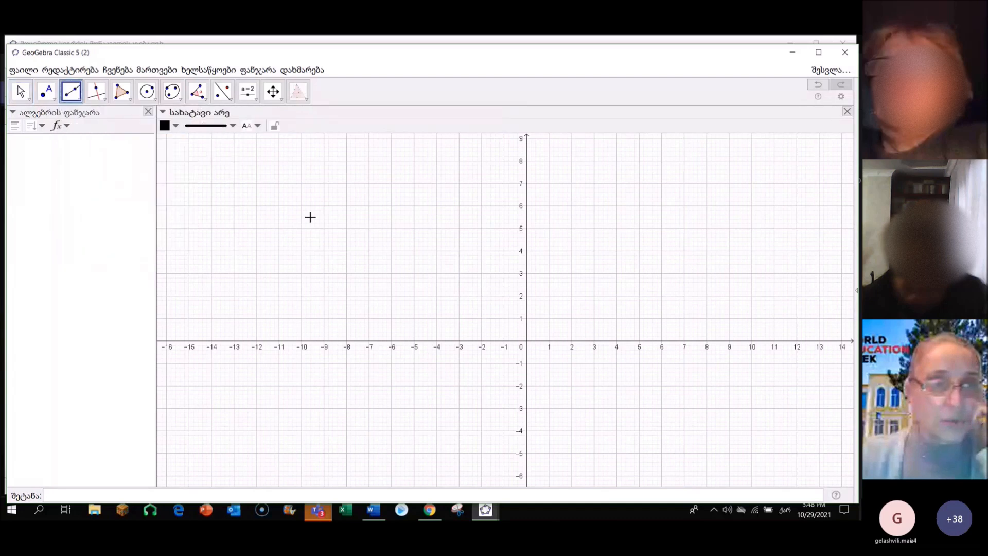
{"action": "left_click", "coordinate": [292, 233]}
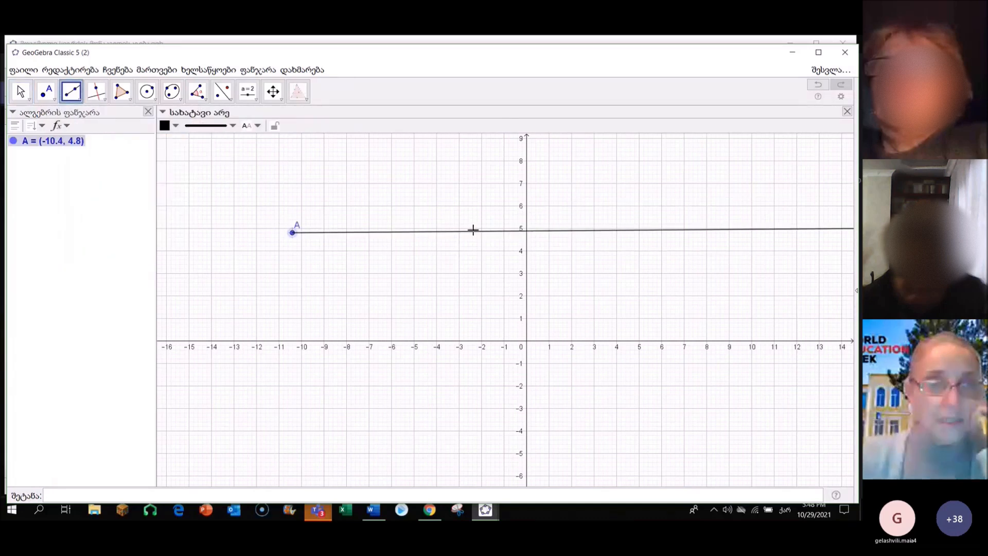
{"action": "left_click", "coordinate": [476, 233]}
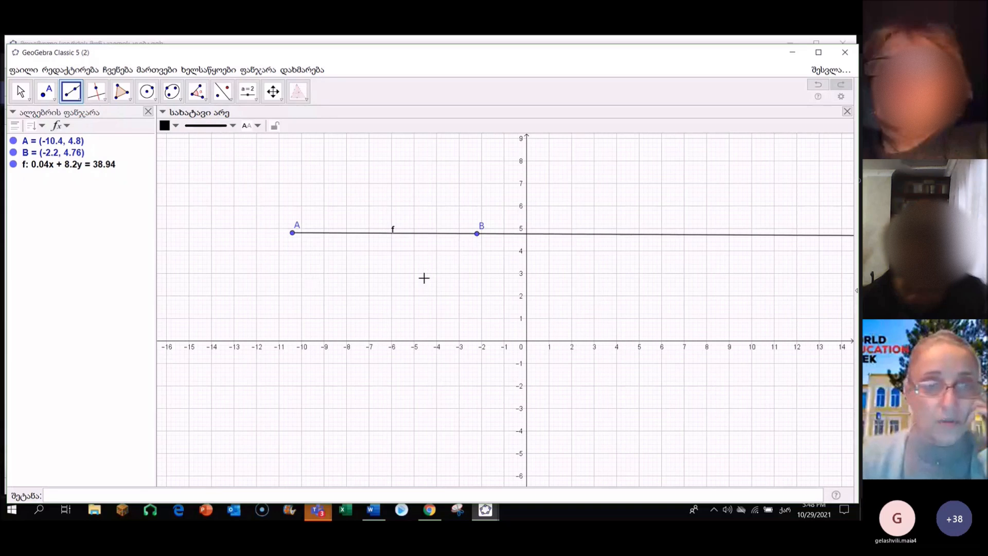
{"action": "left_click", "coordinate": [477, 235]}
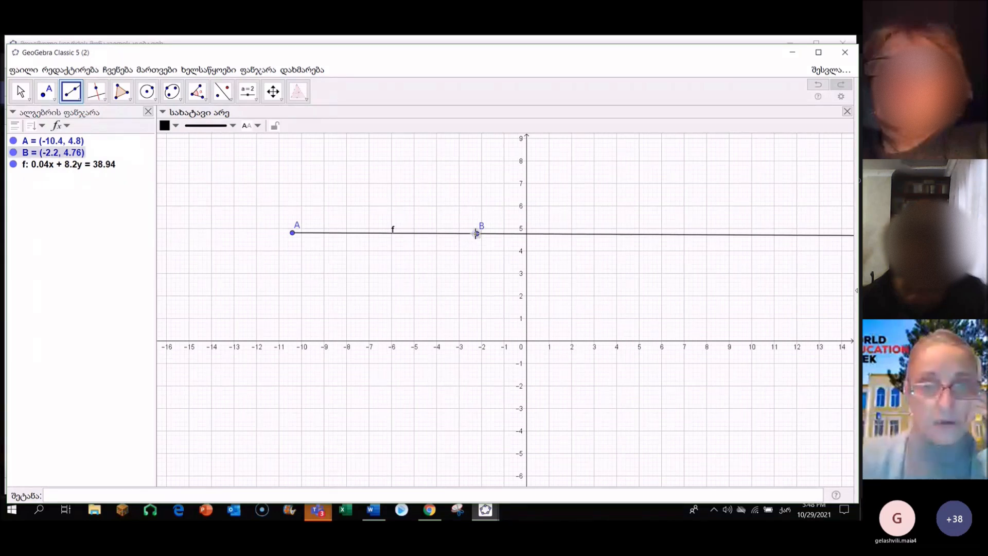
{"action": "left_click", "coordinate": [575, 314]}
Move point B to about (1.46, 5.06) and point A to about (-10.26, 5.1).
{"action": "left_click", "coordinate": [21, 91]}
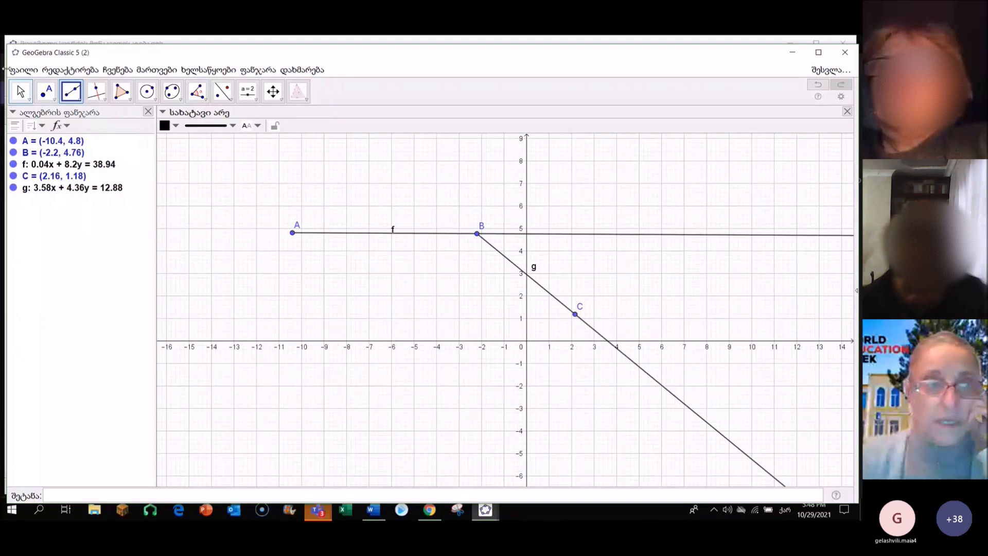
{"action": "left_click_drag", "start_coordinate": [477, 235], "coordinate": [562, 232]}
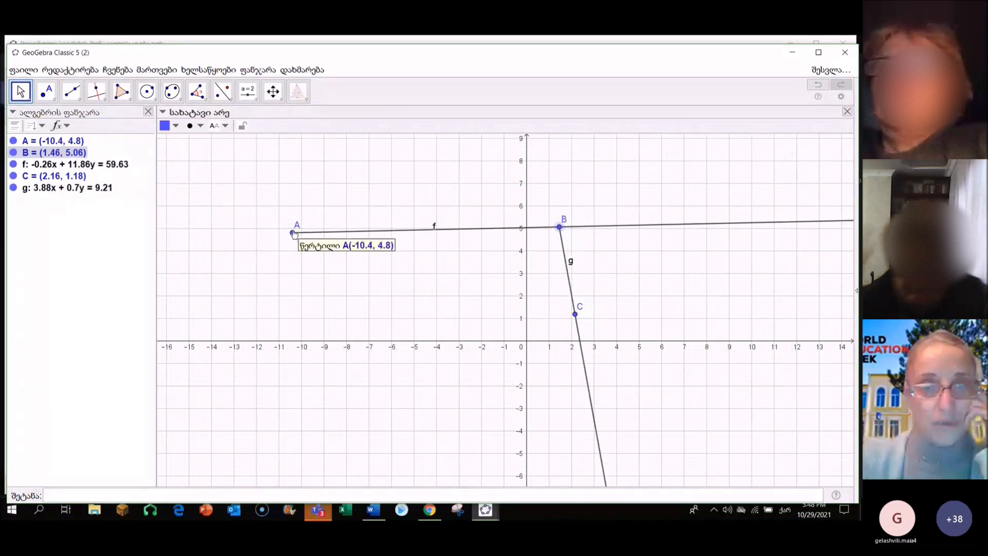
{"action": "left_click_drag", "start_coordinate": [293, 232], "coordinate": [295, 226]}
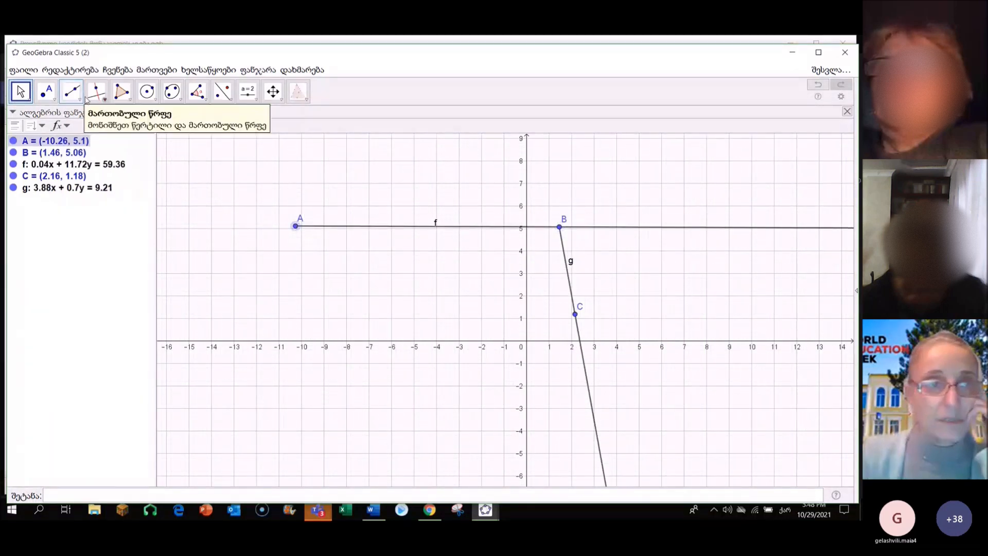
Draw another ray from point A through a new point at about (-2.7, 6.94).
{"action": "left_click", "coordinate": [71, 91]}
{"action": "left_click", "coordinate": [295, 226]}
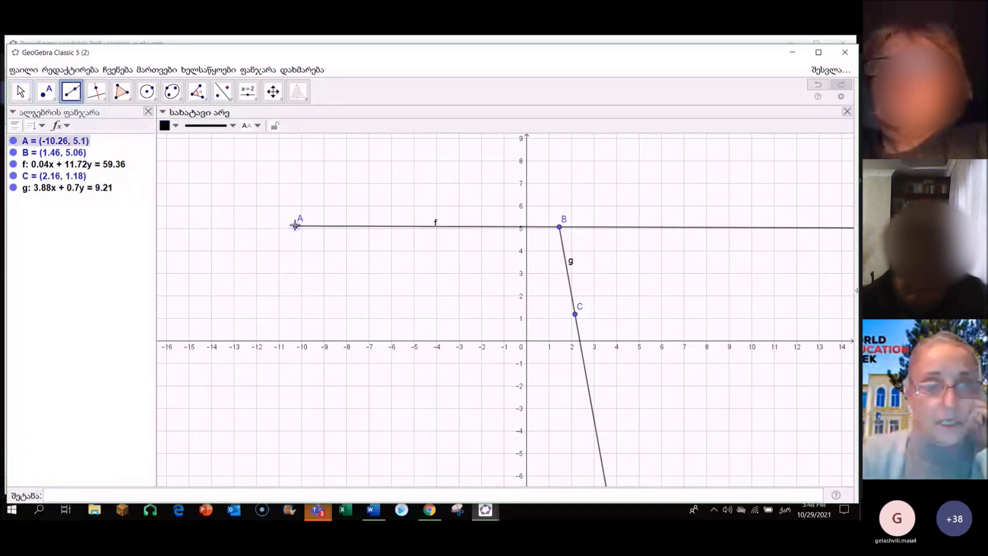
{"action": "left_click", "coordinate": [465, 185]}
Reposition the ray points, with A at about (-7.6, 5.2), B at (3.68, 4.34) and C at (7.66, 1.5).
{"action": "key", "text": "Escape"}
{"action": "left_click_drag", "start_coordinate": [297, 227], "coordinate": [358, 225]}
{"action": "left_click_drag", "start_coordinate": [560, 227], "coordinate": [673, 229]}
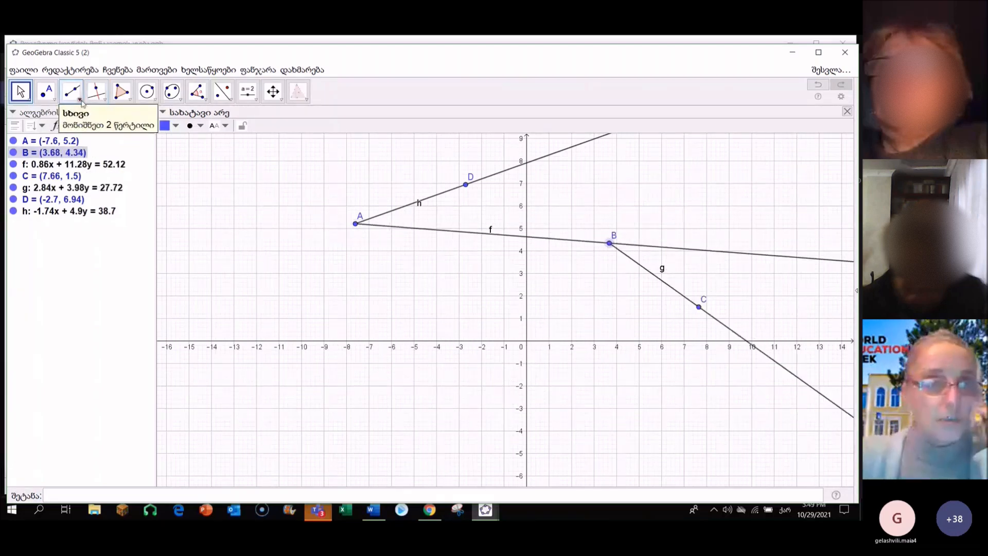
Draw an open polyline from about (-11.94, 1.32) through (-8.2, 4.08), (-4.08, 2.8) and (-2.42, -2.26) to (-7.76, -4.24).
{"action": "left_click", "coordinate": [80, 100]}
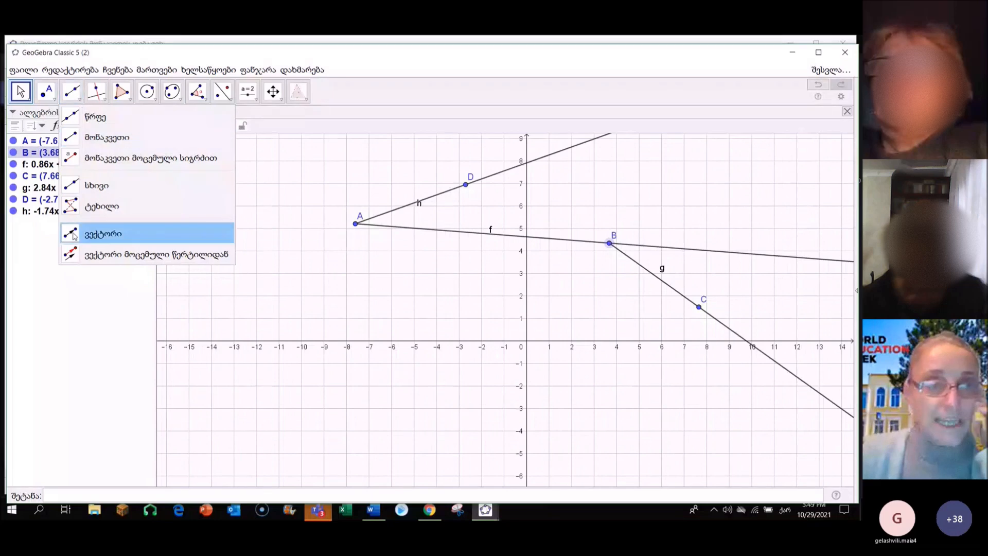
{"action": "left_click", "coordinate": [93, 212]}
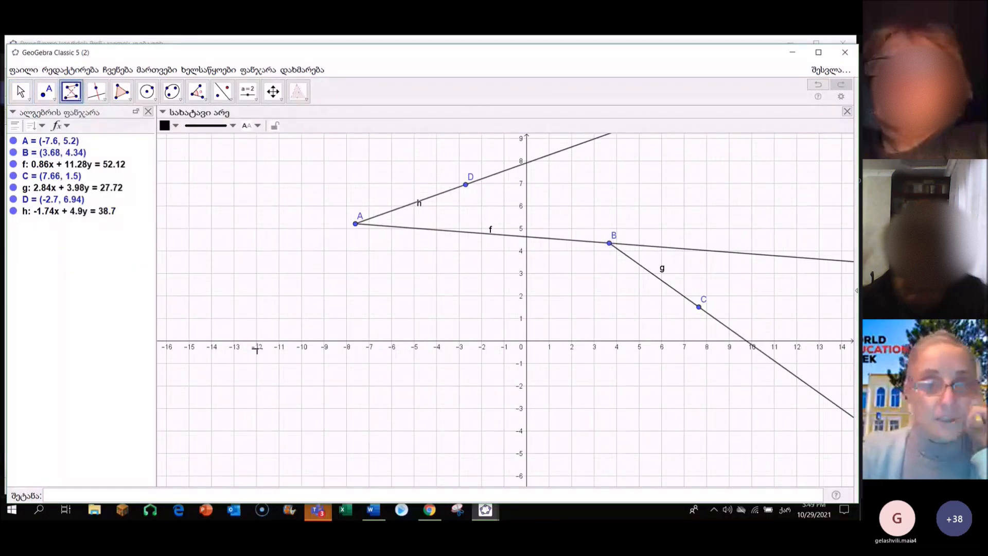
{"action": "left_click", "coordinate": [258, 311]}
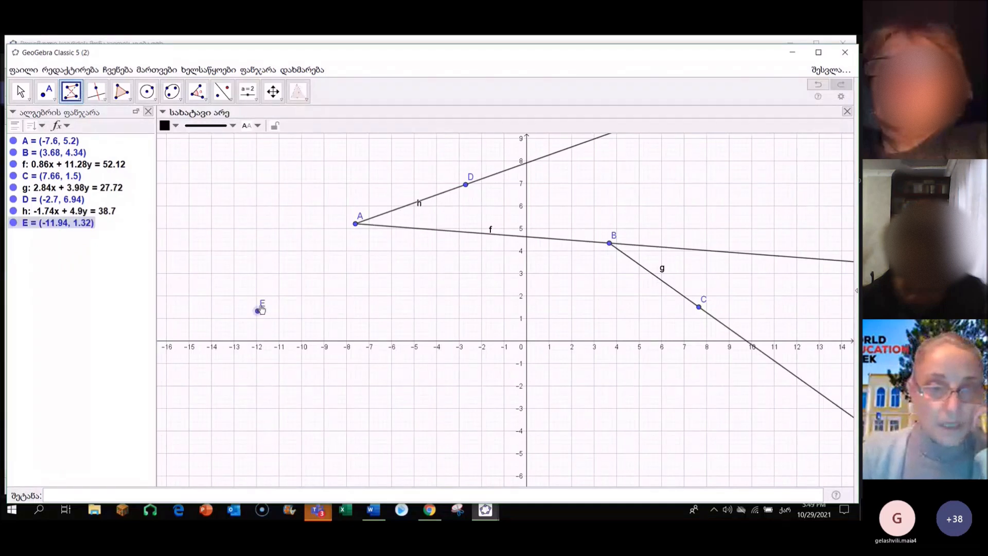
{"action": "left_click", "coordinate": [342, 249]}
{"action": "left_click", "coordinate": [435, 278]}
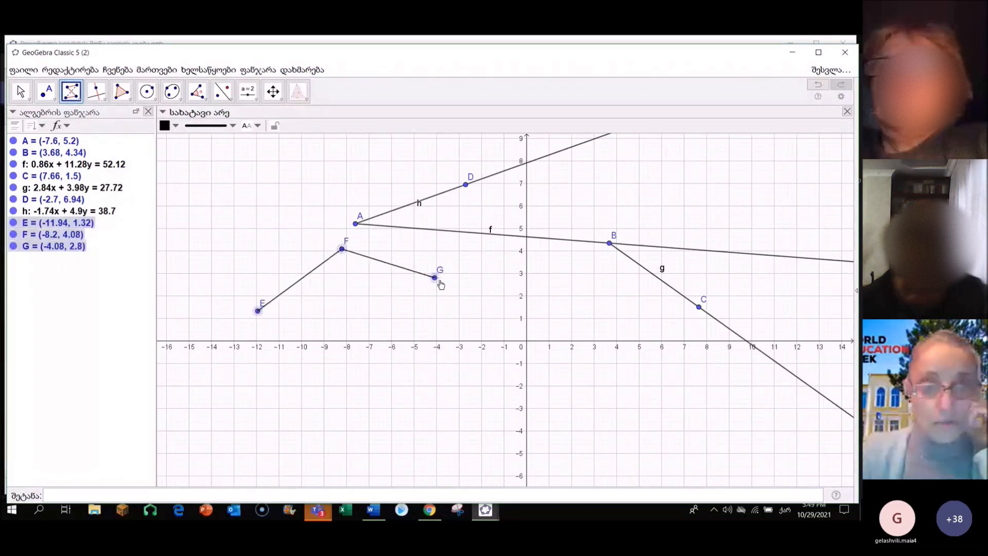
{"action": "left_click", "coordinate": [472, 391]}
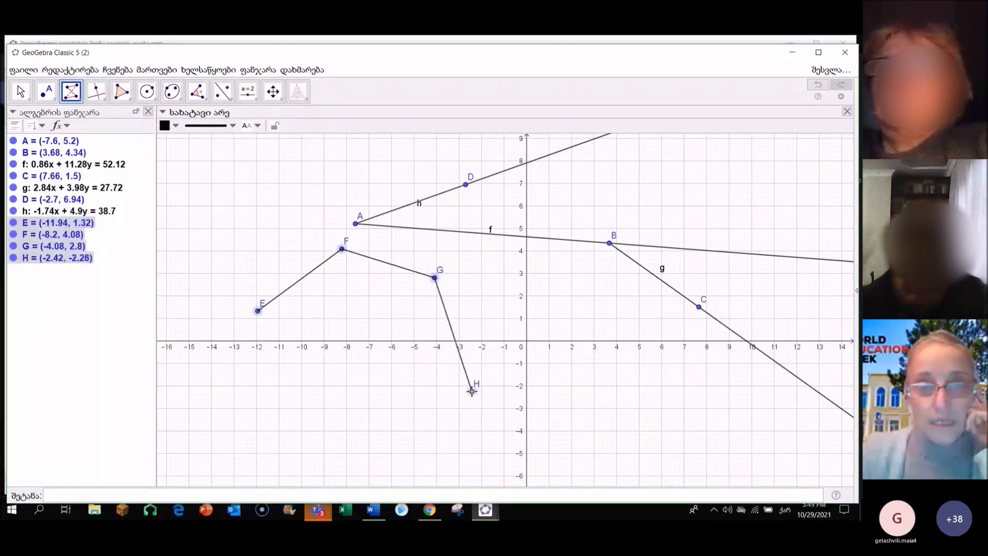
{"action": "left_click", "coordinate": [352, 437]}
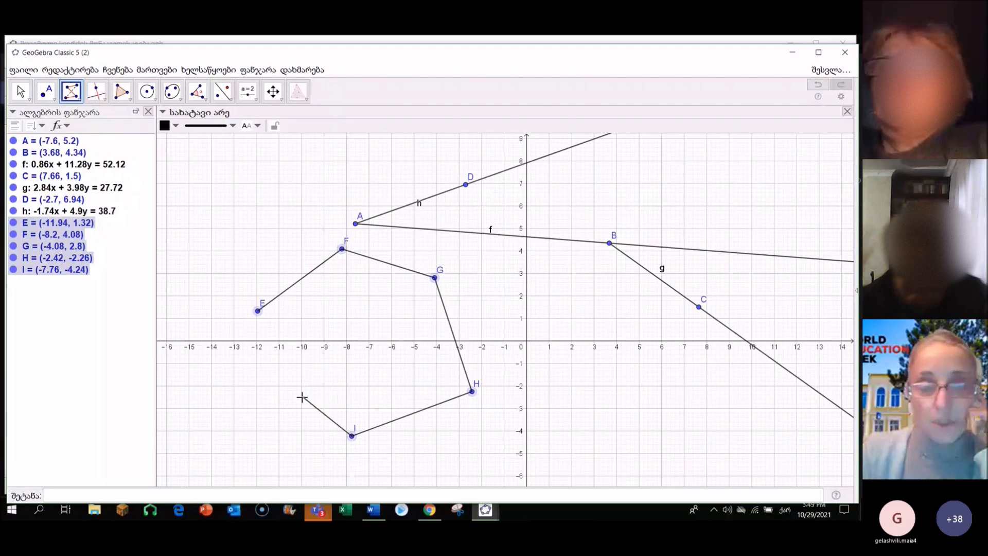
{"action": "left_click", "coordinate": [259, 313]}
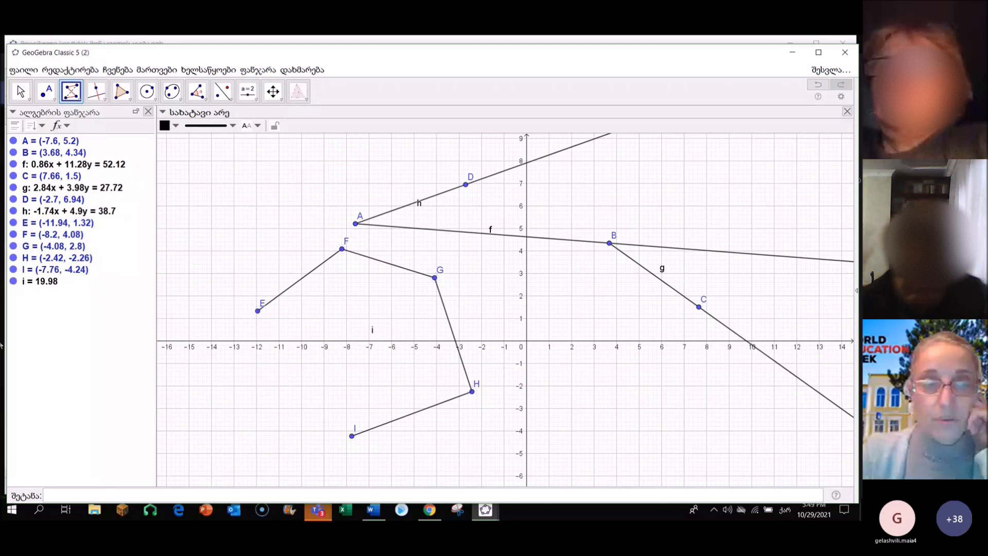
Reshape the polyline, moving E to (-14, -2), F to (-13.68, 3.68), G to (-8, 4), H to (-2.54, 1.78) and I to (-6.1, -3.28).
{"action": "left_click", "coordinate": [20, 91]}
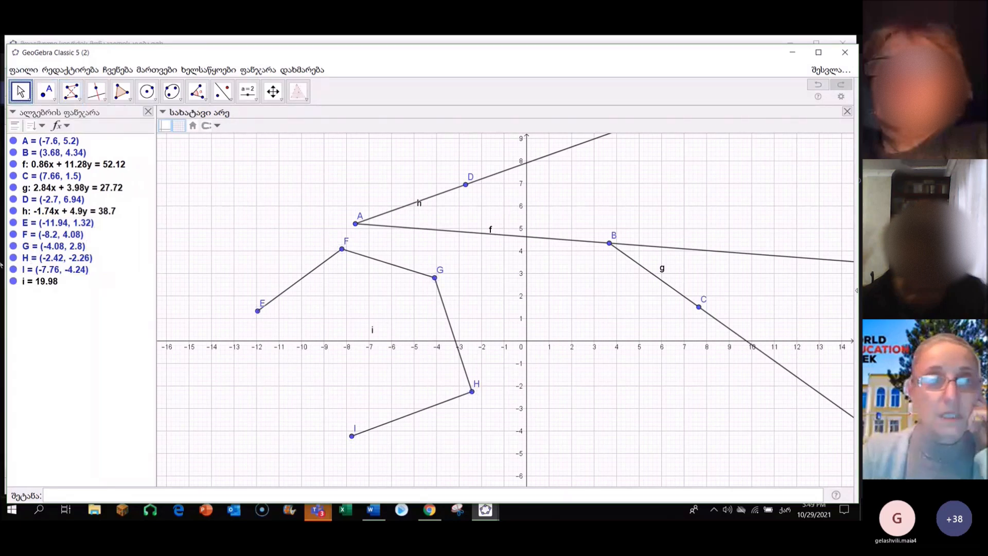
{"action": "left_click_drag", "start_coordinate": [342, 249], "coordinate": [279, 251]}
{"action": "left_click_drag", "start_coordinate": [258, 311], "coordinate": [211, 386]}
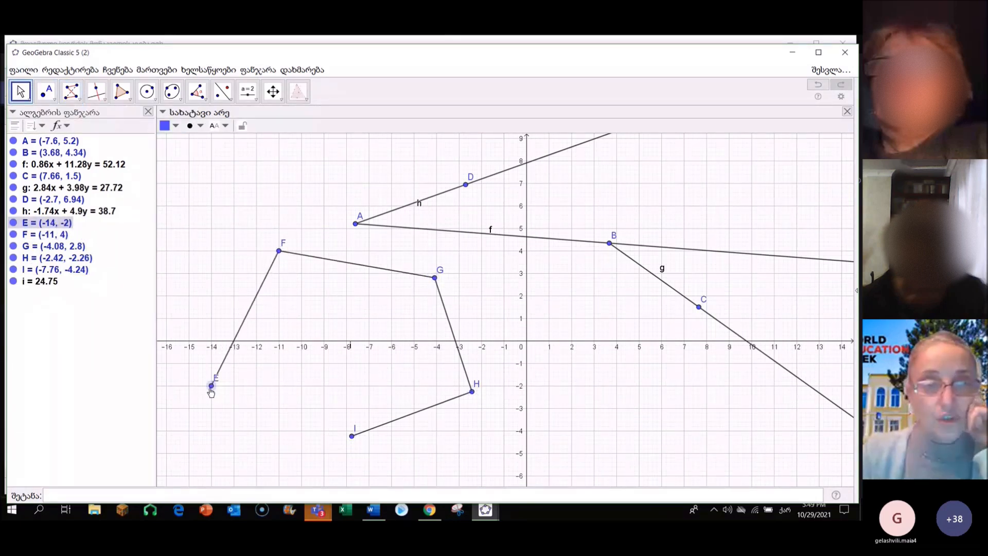
{"action": "left_click_drag", "start_coordinate": [279, 252], "coordinate": [219, 257]}
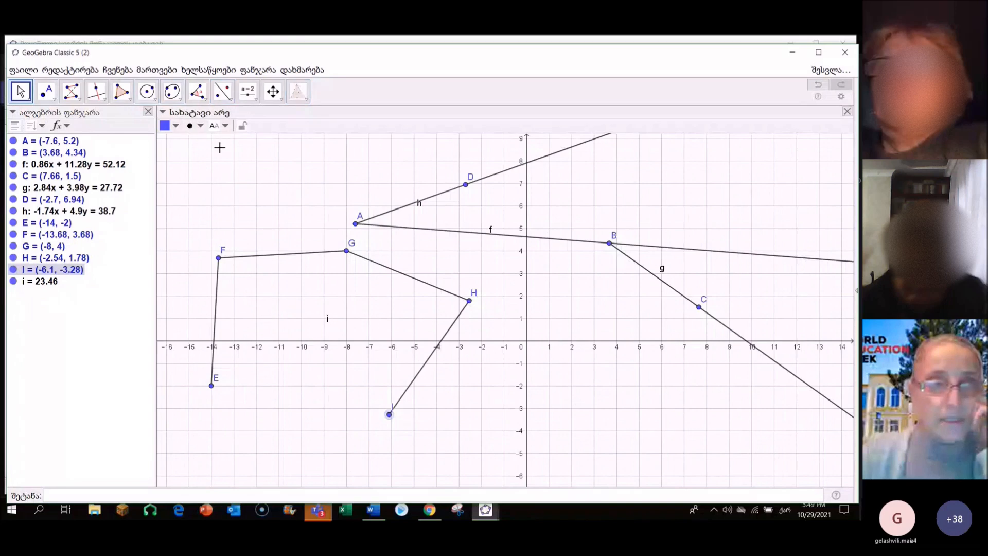
Color the polyline's end point I dark green.
{"action": "left_click", "coordinate": [175, 126]}
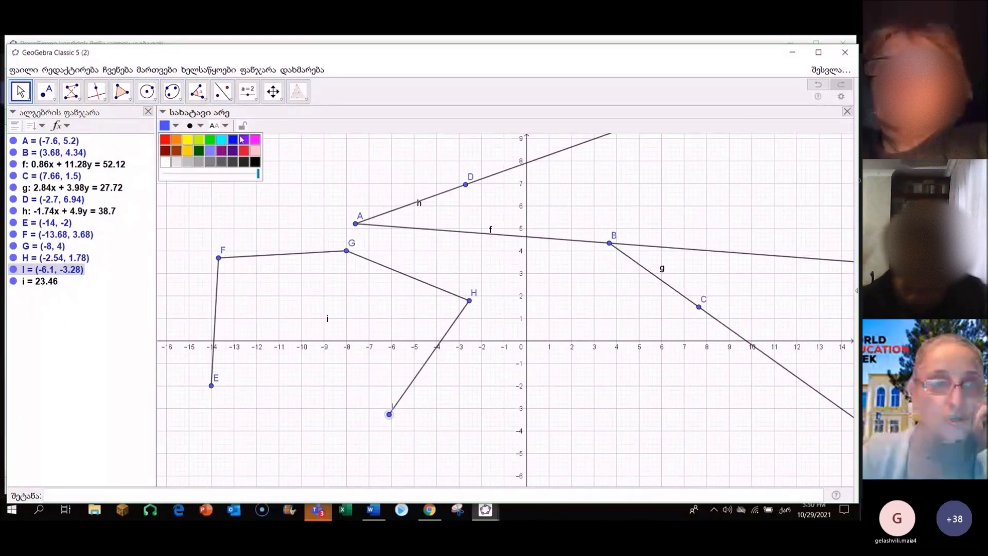
{"action": "left_click", "coordinate": [201, 152]}
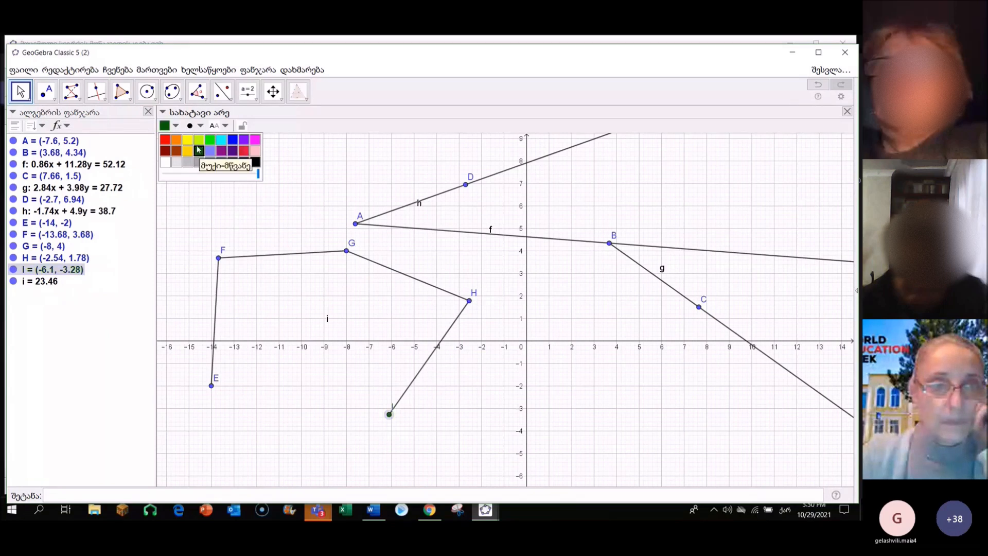
Color the polyline red and make its line slightly thicker.
{"action": "left_click", "coordinate": [259, 259]}
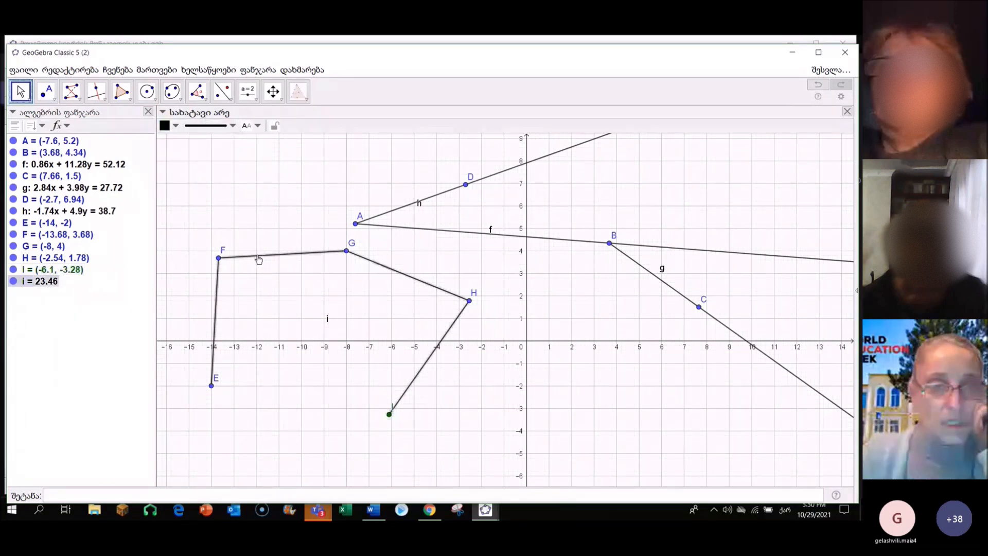
{"action": "left_click", "coordinate": [176, 127]}
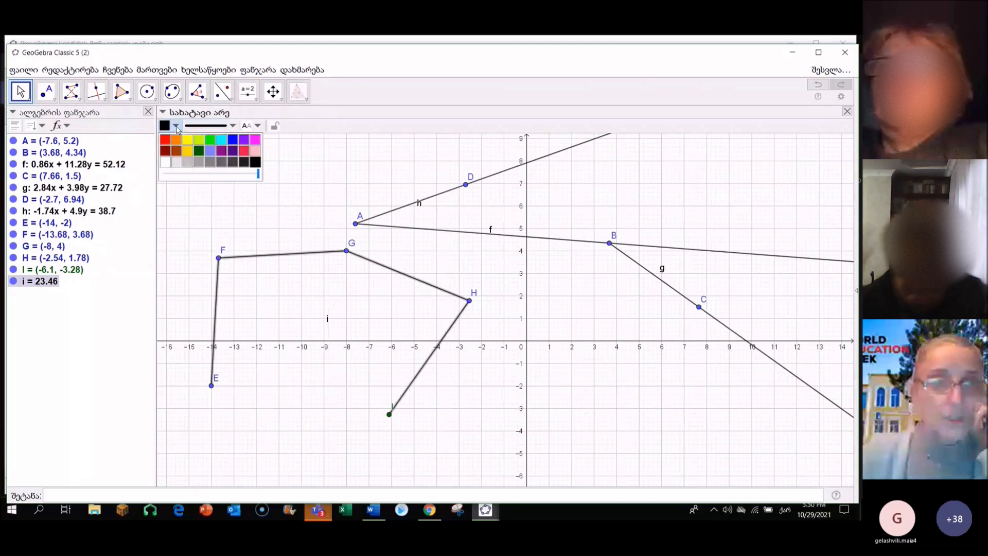
{"action": "left_click", "coordinate": [244, 150]}
{"action": "left_click", "coordinate": [223, 127]}
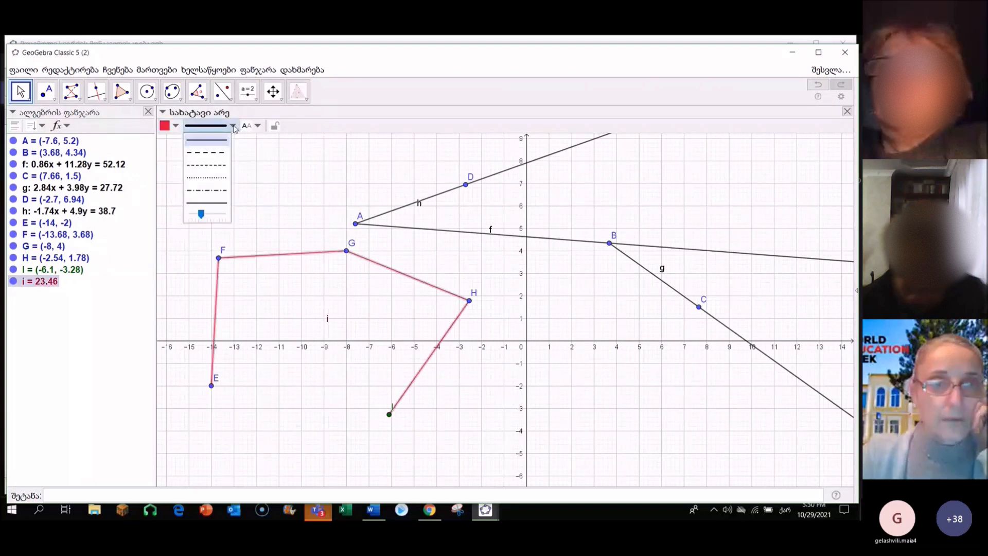
{"action": "left_click_drag", "start_coordinate": [202, 216], "coordinate": [211, 218]}
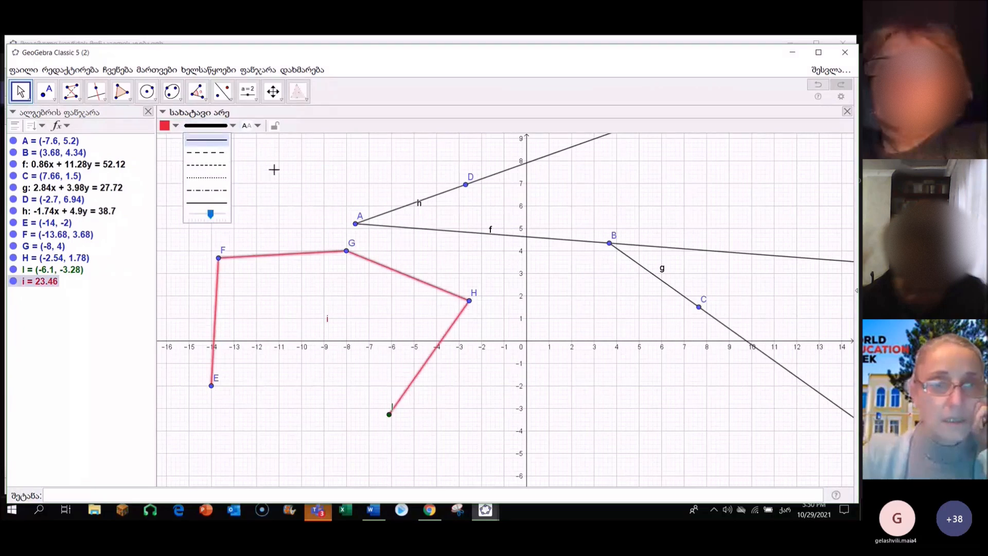
Label the polyline with its name and value, and move the label up beneath side FG.
{"action": "left_click", "coordinate": [251, 126]}
{"action": "left_click", "coordinate": [270, 171]}
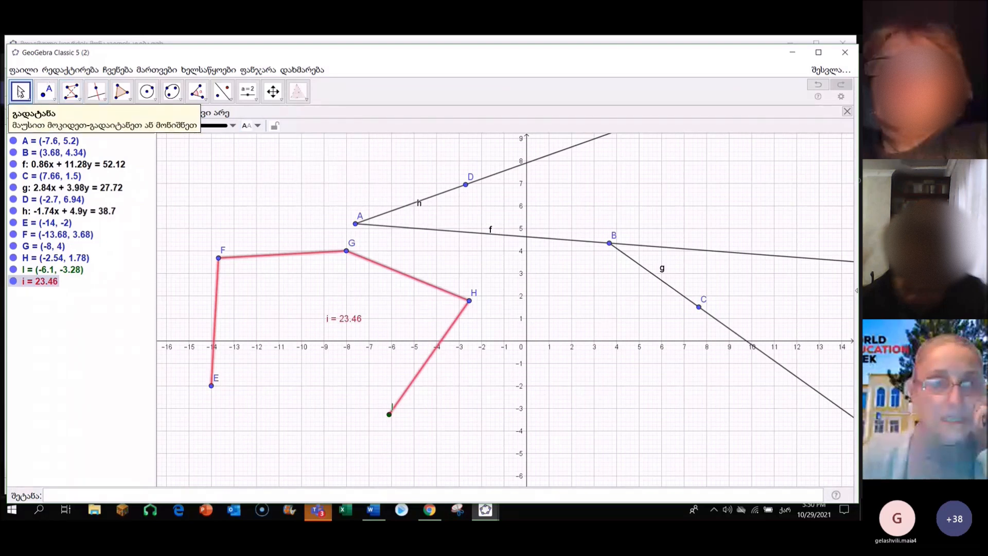
{"action": "left_click_drag", "start_coordinate": [347, 325], "coordinate": [314, 291]}
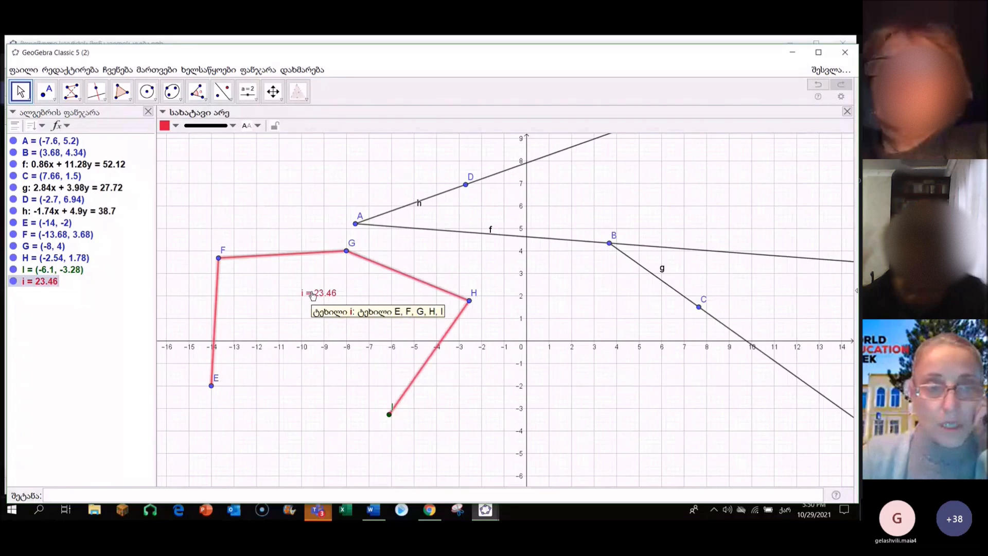
Rename the red polyline as EFGHI.
{"action": "right_click", "coordinate": [312, 295]}
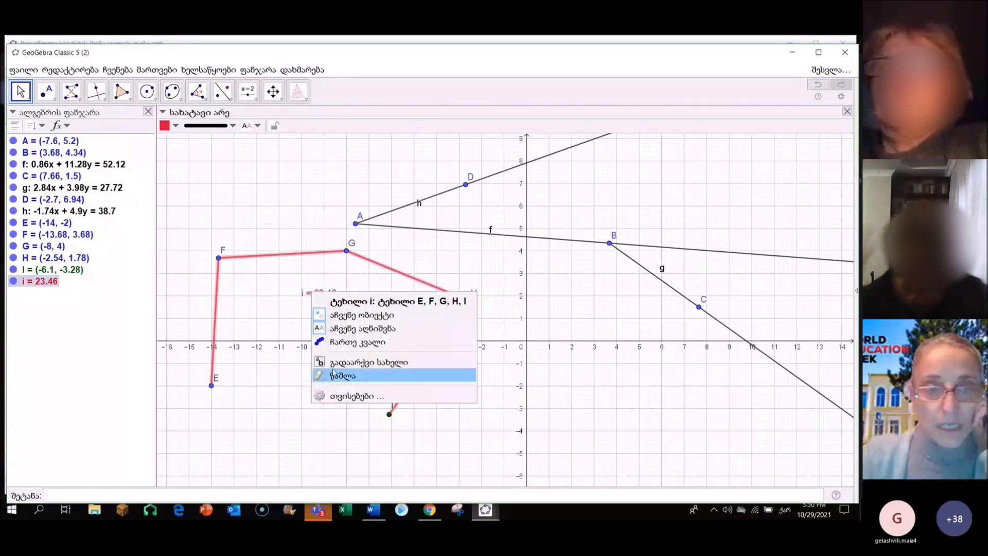
{"action": "left_click", "coordinate": [340, 362]}
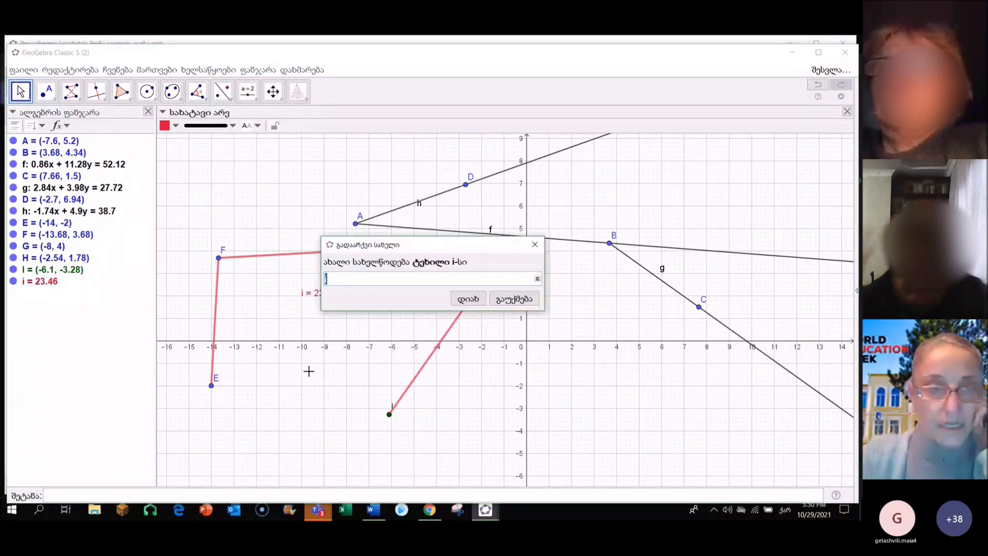
{"action": "key", "text": "alt+shift"}
{"action": "type", "text": "E"}
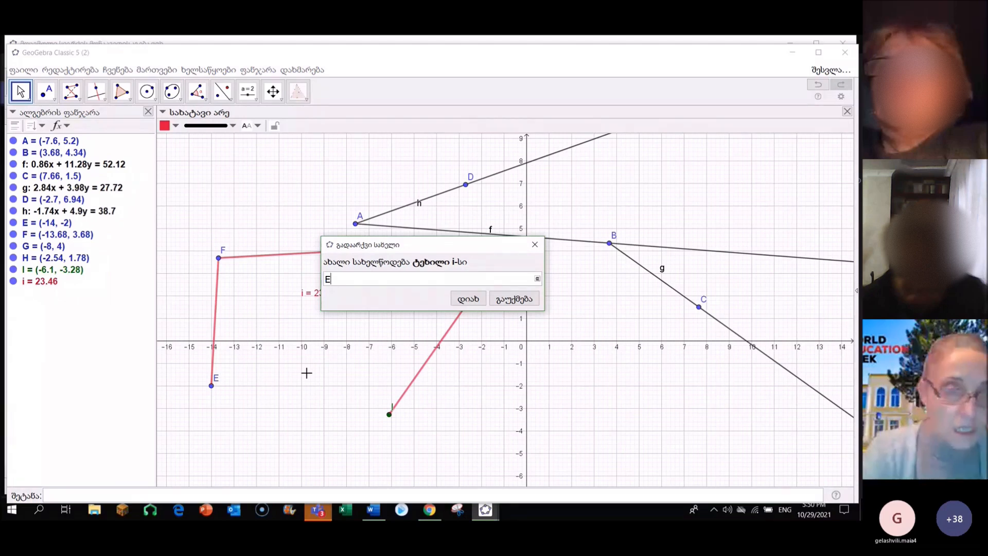
{"action": "type", "text": "F"}
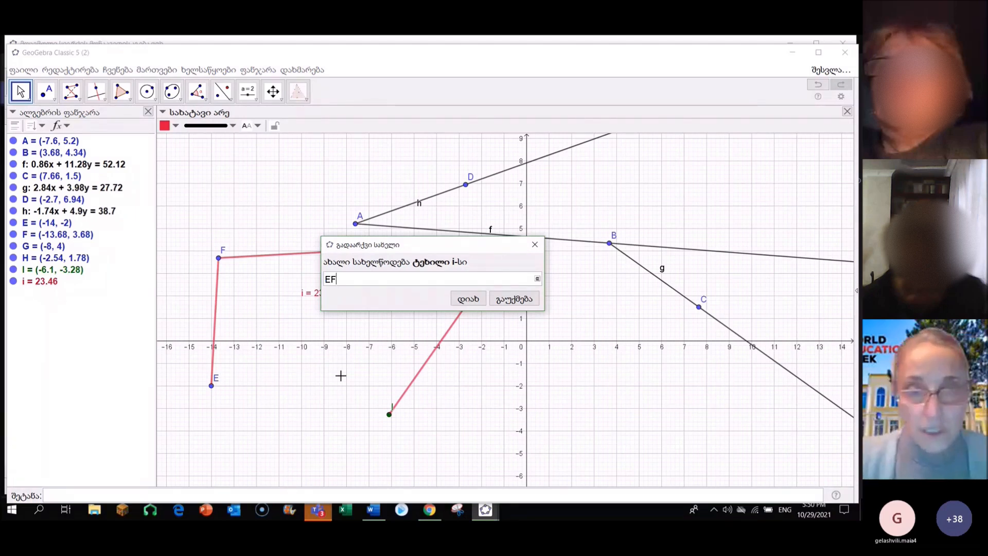
{"action": "left_click_drag", "start_coordinate": [416, 247], "coordinate": [599, 351]}
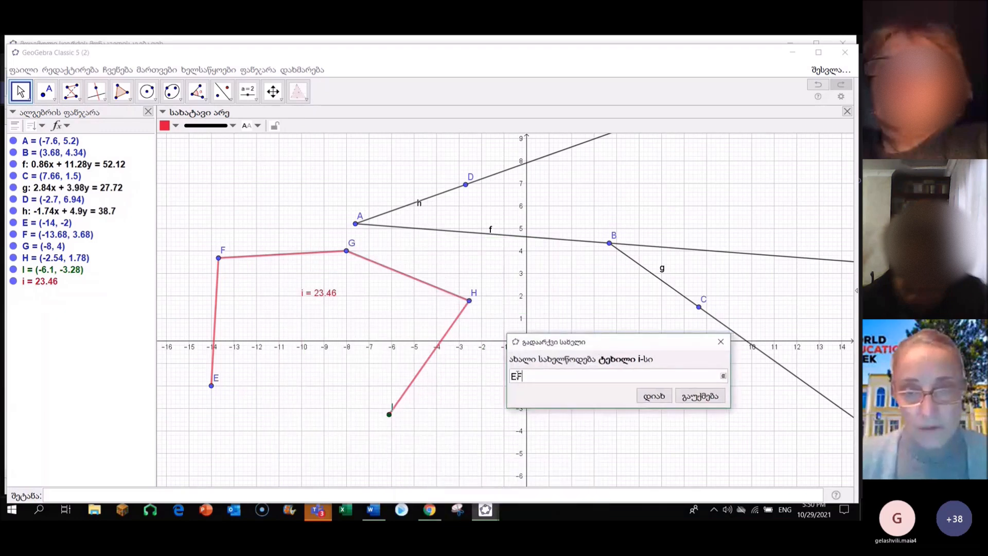
{"action": "type", "text": "G"}
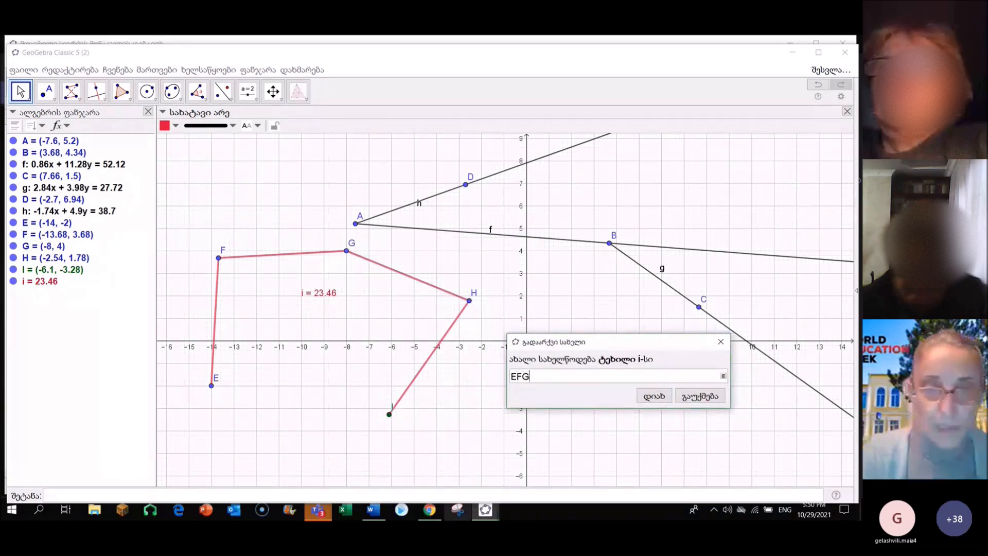
{"action": "type", "text": "HI"}
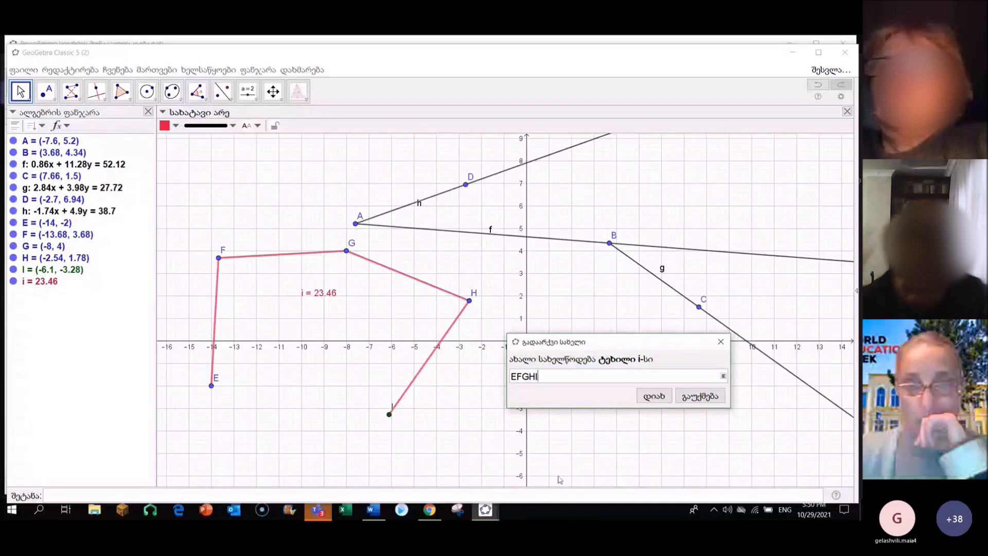
{"action": "left_click", "coordinate": [654, 398]}
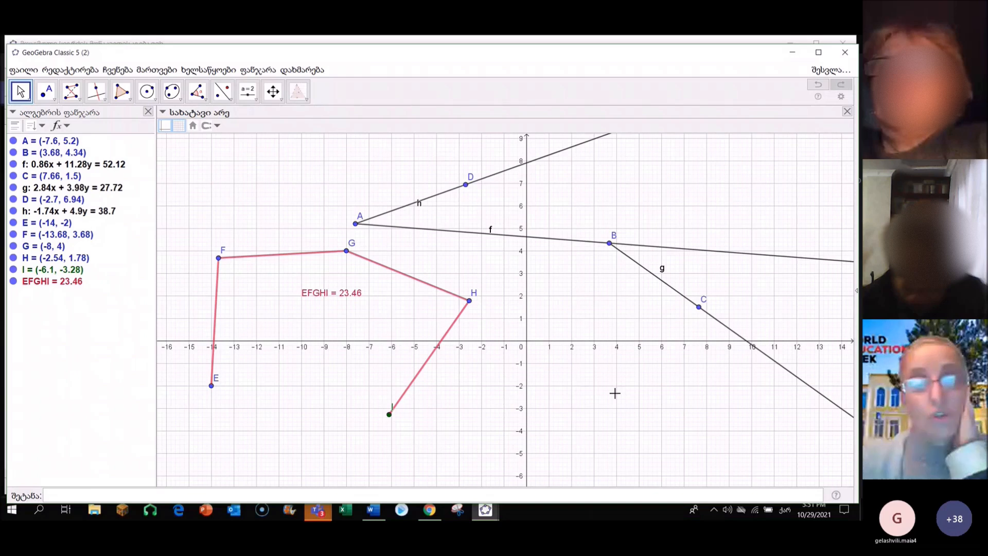
Reshape polyline EFGHI, moving E to (-12.08, -2.62), F to (-12.7, 2.14), G to (-8.12, 4.34), H to (-4.32, 1.52) and I to (-6.22, -2.9).
{"action": "left_click_drag", "start_coordinate": [317, 295], "coordinate": [287, 279]}
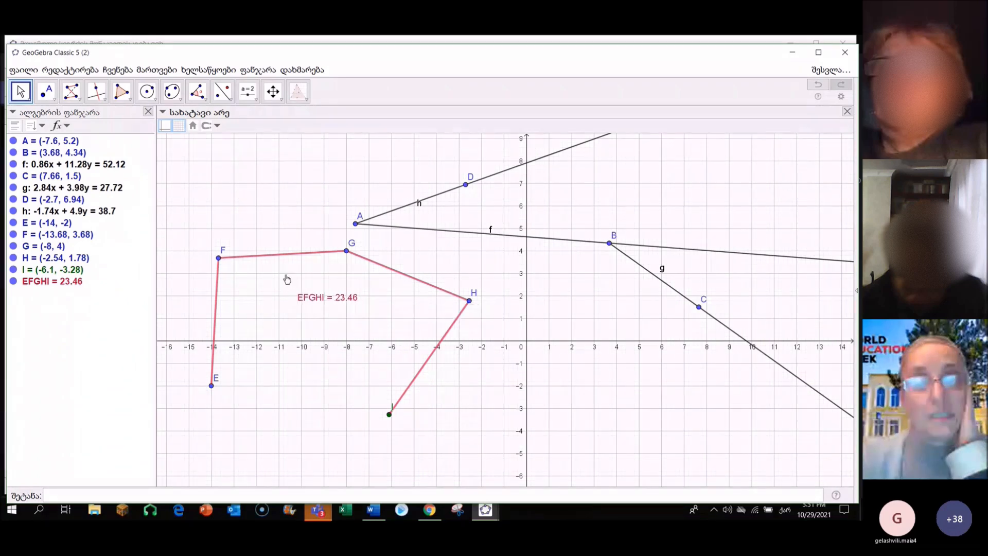
{"action": "left_click_drag", "start_coordinate": [469, 301], "coordinate": [478, 274]}
{"action": "left_click_drag", "start_coordinate": [391, 416], "coordinate": [412, 391]}
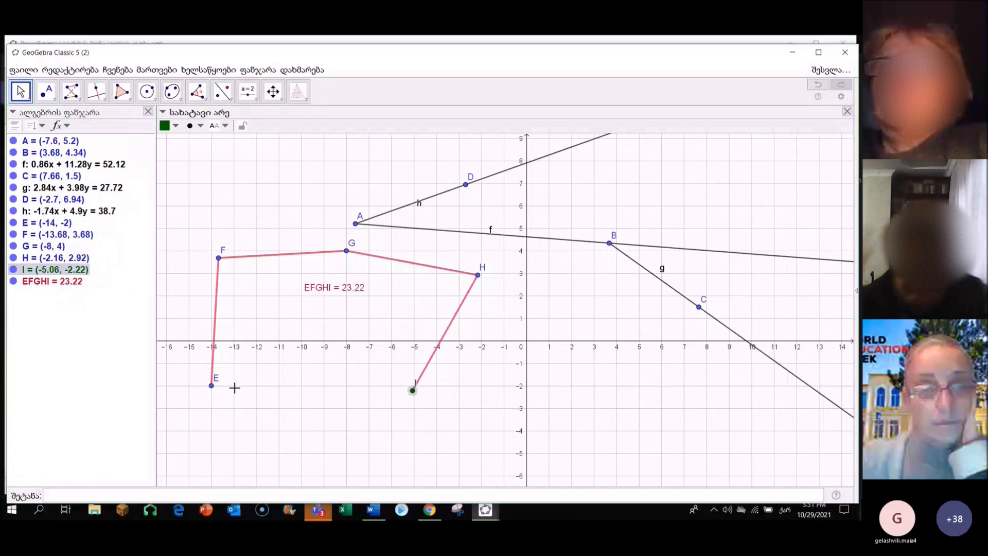
{"action": "left_click_drag", "start_coordinate": [212, 387], "coordinate": [256, 404]}
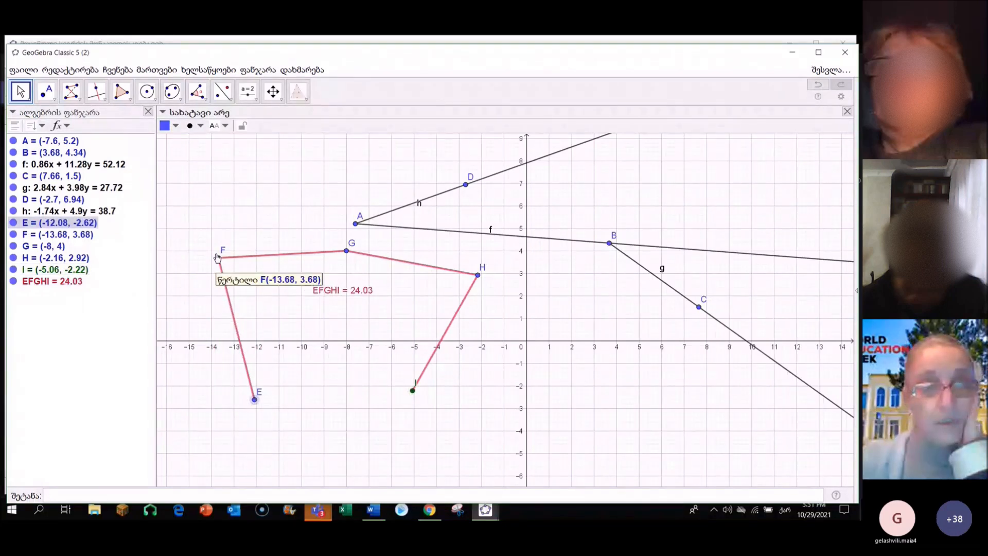
{"action": "left_click_drag", "start_coordinate": [220, 257], "coordinate": [250, 268]}
{"action": "left_click_drag", "start_coordinate": [249, 268], "coordinate": [241, 293]}
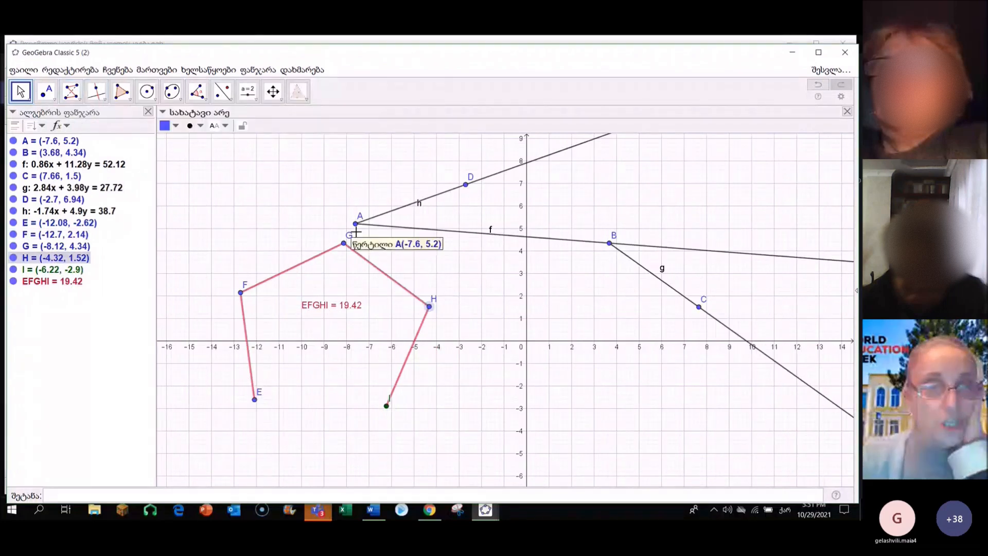
Draw a vector above the polyline from about (-14.32, 6.66) to (-9.1, 7.82).
{"action": "left_click", "coordinate": [80, 100]}
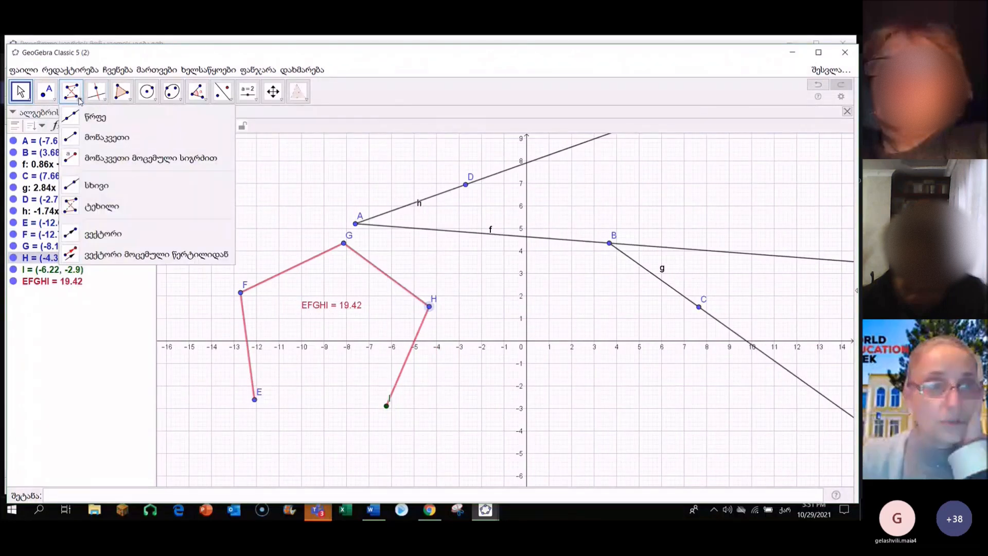
{"action": "left_click", "coordinate": [102, 235]}
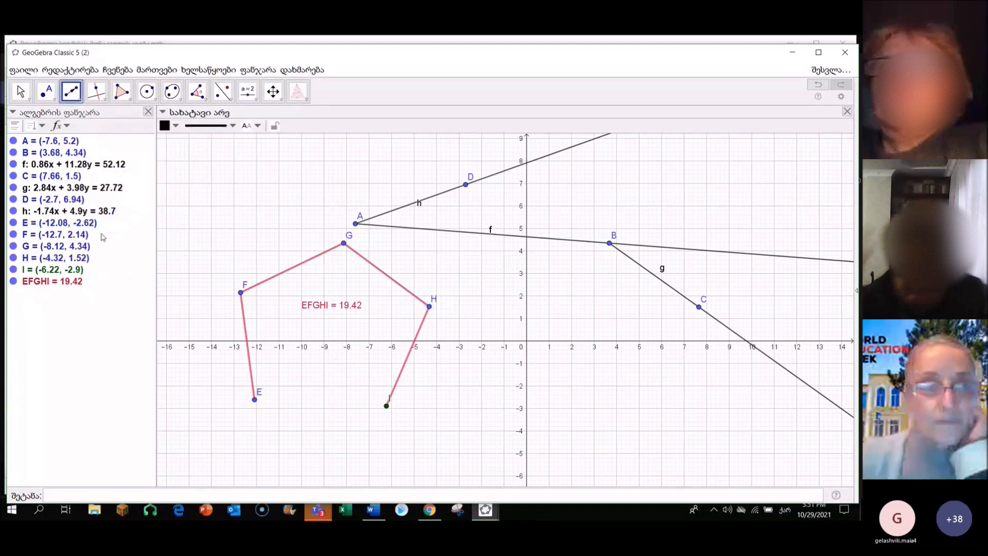
{"action": "left_click", "coordinate": [204, 191]}
{"action": "left_click", "coordinate": [321, 164]}
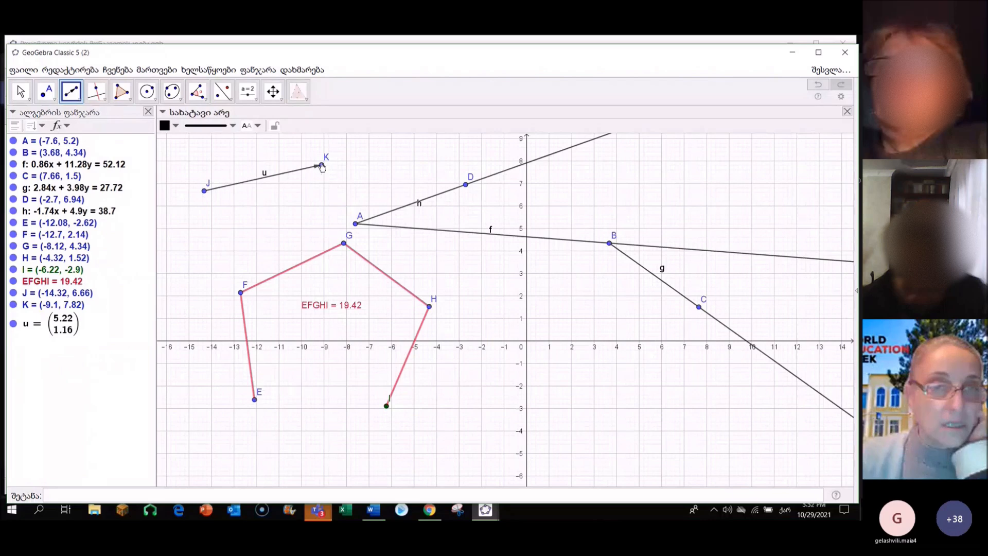
{"action": "key", "text": "Escape"}
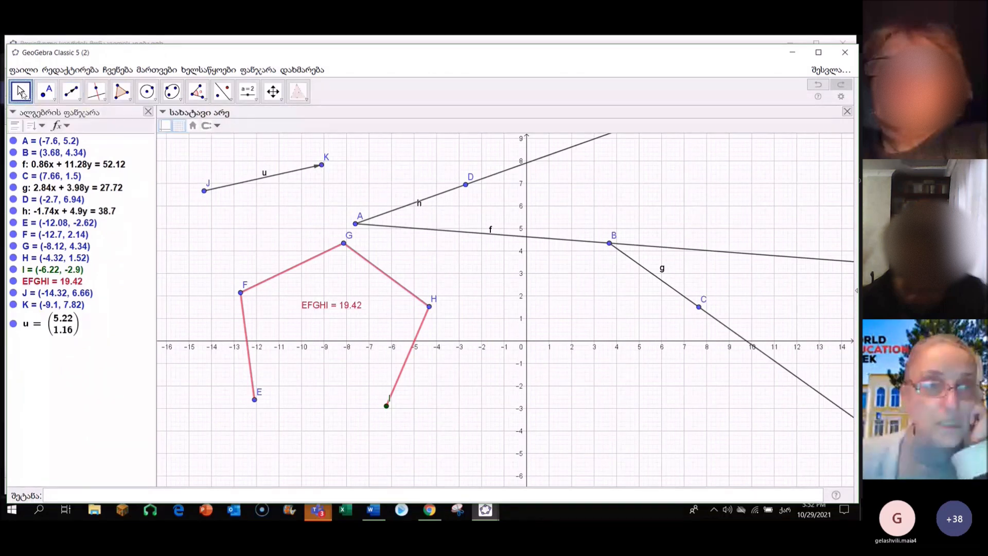
Move the vector's end point K to about (-8.74, 7.08) and color the point bright blue.
{"action": "left_click_drag", "start_coordinate": [321, 165], "coordinate": [330, 181]}
{"action": "left_click", "coordinate": [175, 126]}
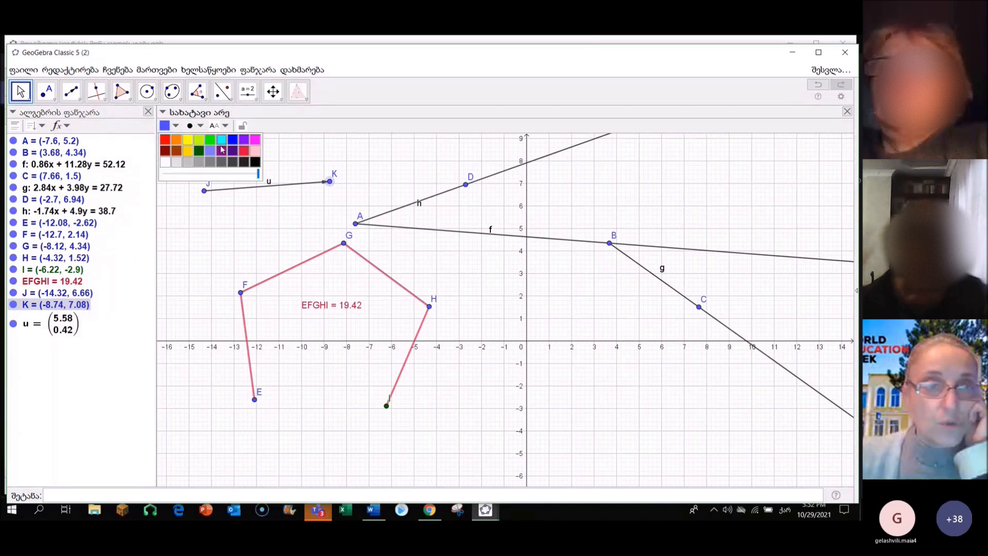
{"action": "left_click", "coordinate": [233, 142]}
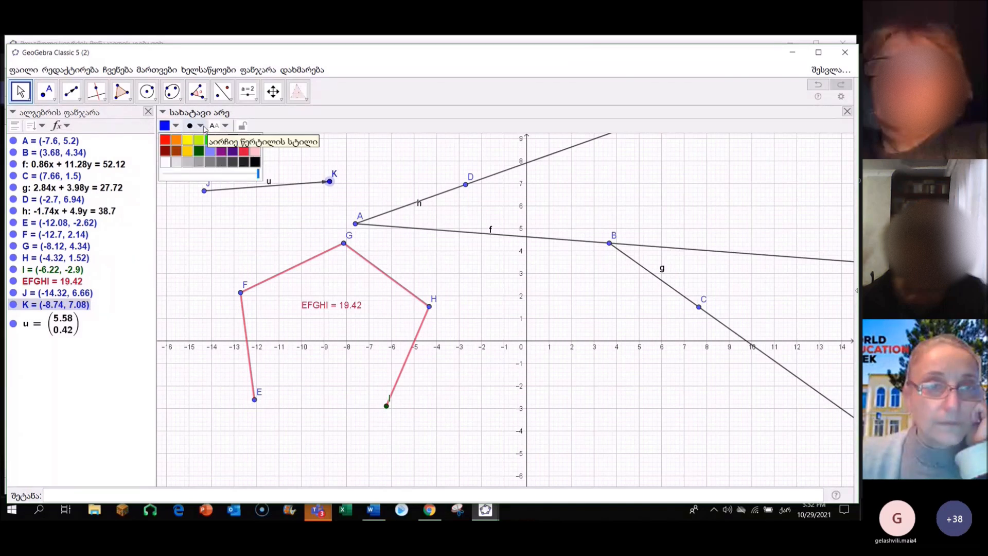
Color vector u bright blue and make its line much thicker.
{"action": "left_click", "coordinate": [233, 126]}
{"action": "left_click_drag", "start_coordinate": [208, 216], "coordinate": [219, 219]}
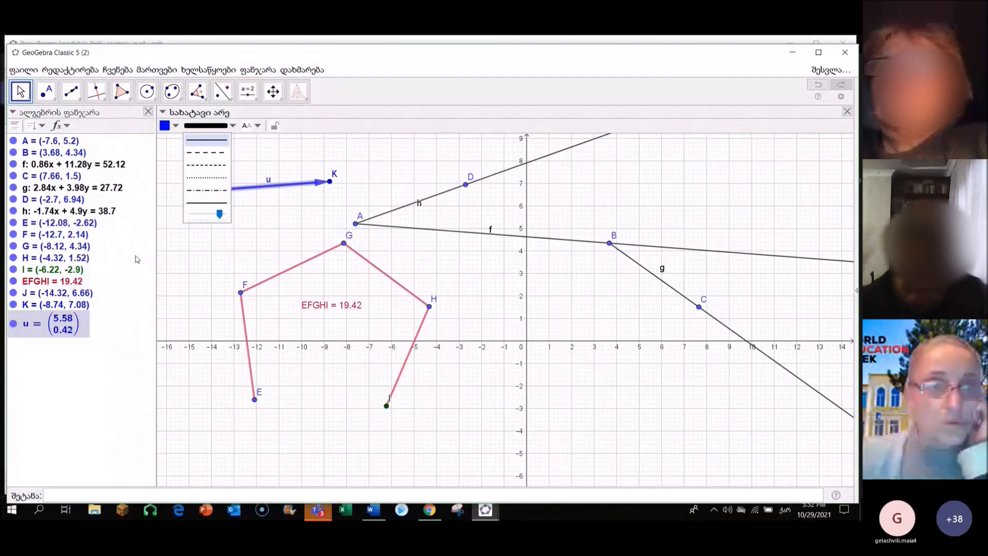
{"action": "left_click", "coordinate": [142, 243]}
Label vector u with its name and value, and move its end points to J (-15, 7) and K (-7, 7).
{"action": "left_click", "coordinate": [257, 125]}
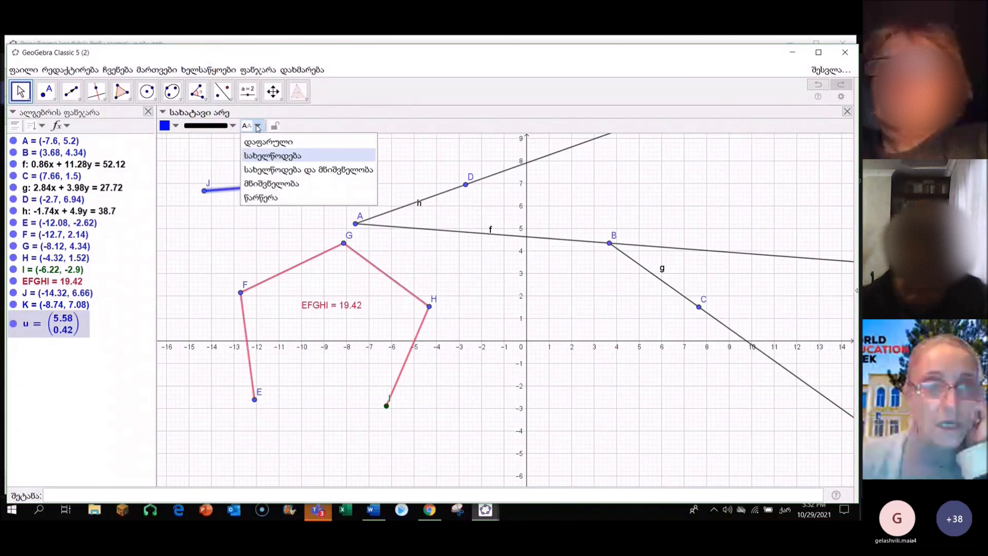
{"action": "left_click", "coordinate": [273, 169]}
{"action": "left_click_drag", "start_coordinate": [330, 181], "coordinate": [354, 188]}
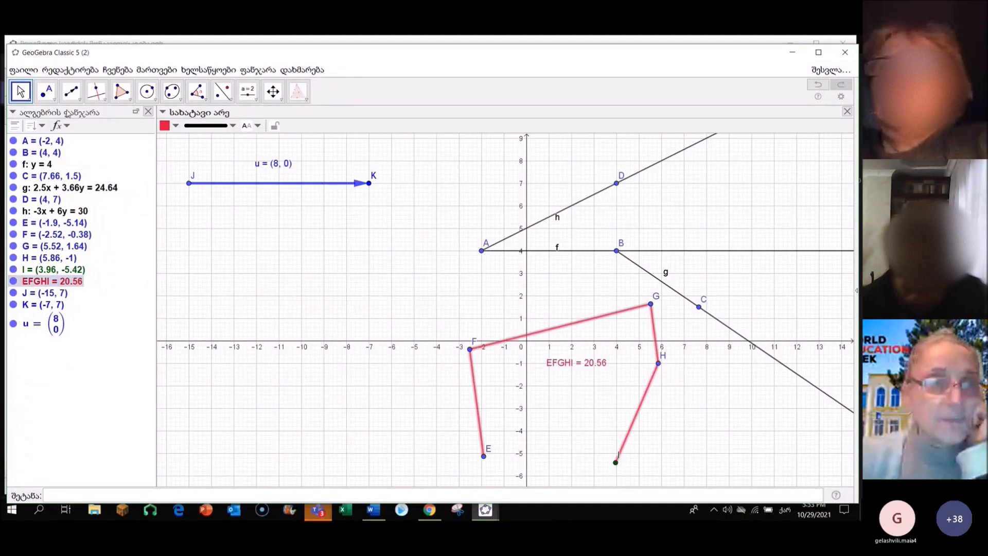
Place three free points below vector u at (-13, 3), (-6, 4) and (-10, -3).
{"action": "left_click", "coordinate": [80, 98]}
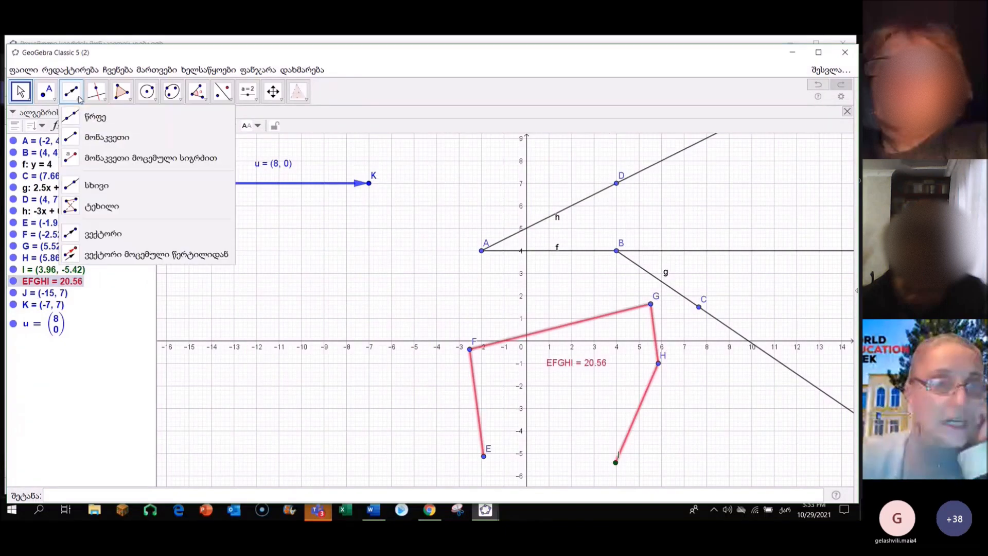
{"action": "left_click", "coordinate": [93, 258]}
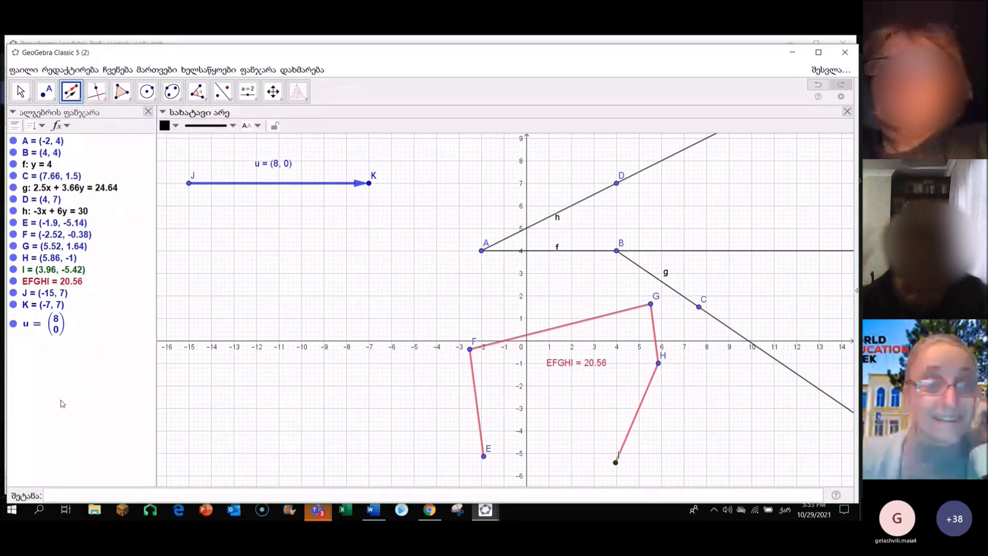
{"action": "left_click", "coordinate": [46, 92]}
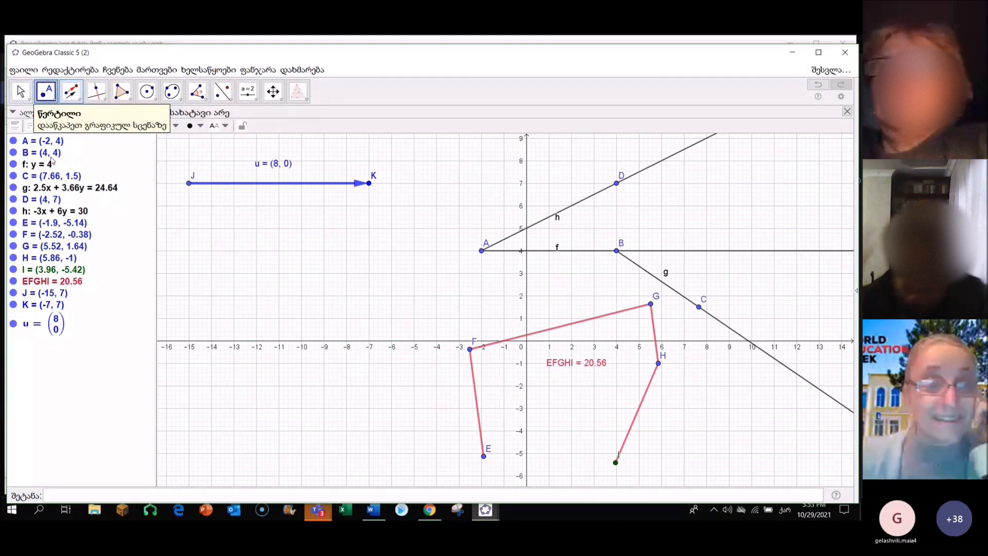
{"action": "left_click", "coordinate": [233, 272]}
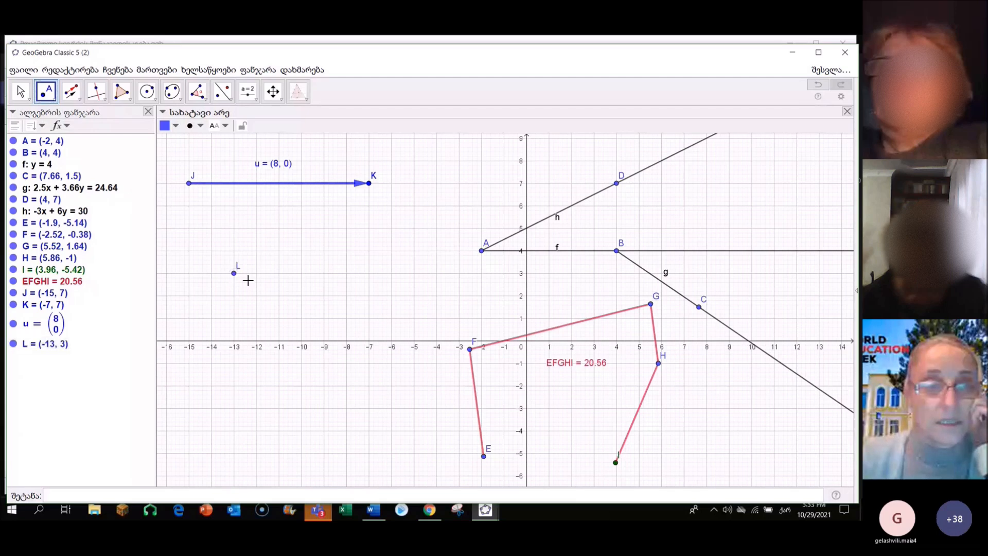
{"action": "left_click", "coordinate": [391, 251]}
{"action": "left_click", "coordinate": [301, 407]}
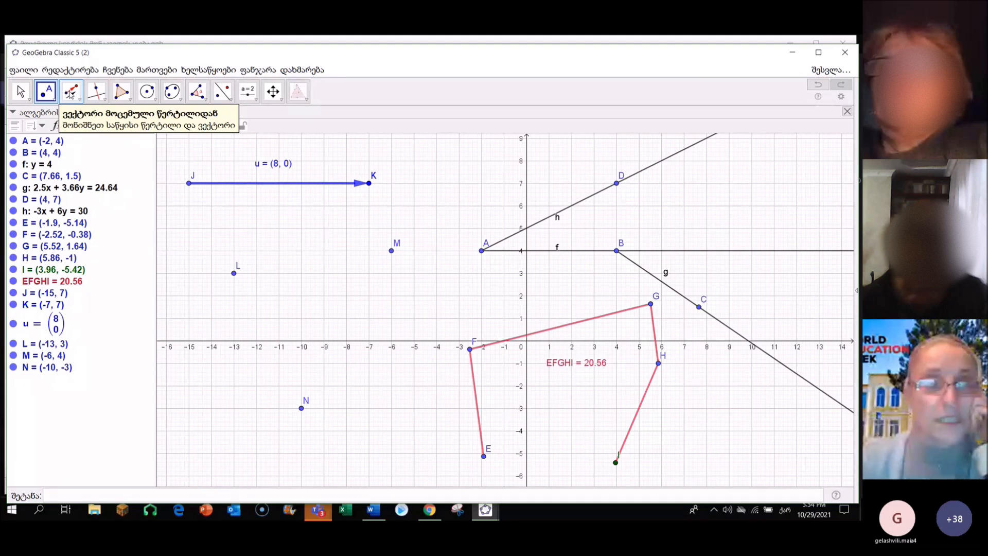
Construct a vector equal to u starting at point L with the Vector from Point tool.
{"action": "left_click", "coordinate": [70, 93]}
{"action": "left_click", "coordinate": [77, 89]}
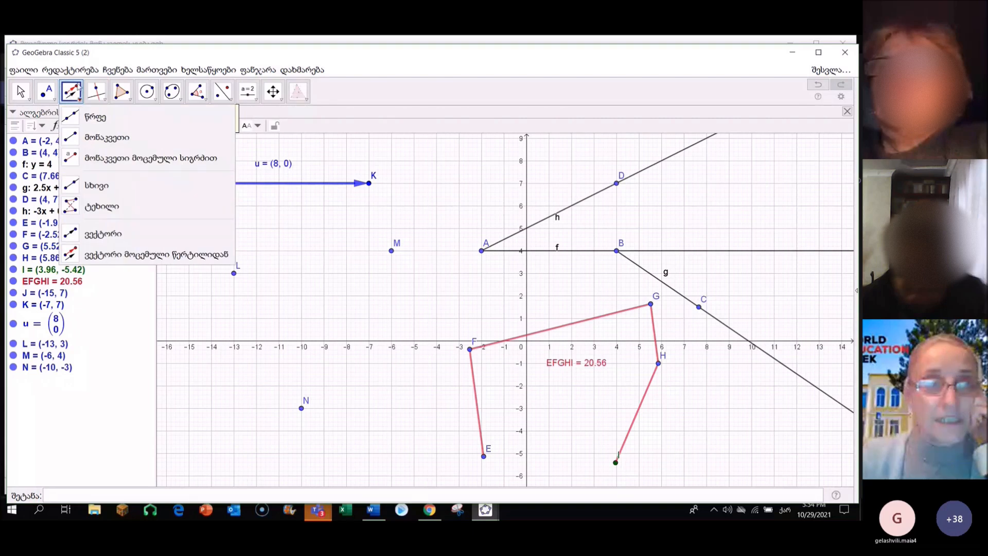
{"action": "mouse_move", "coordinate": [80, 99]}
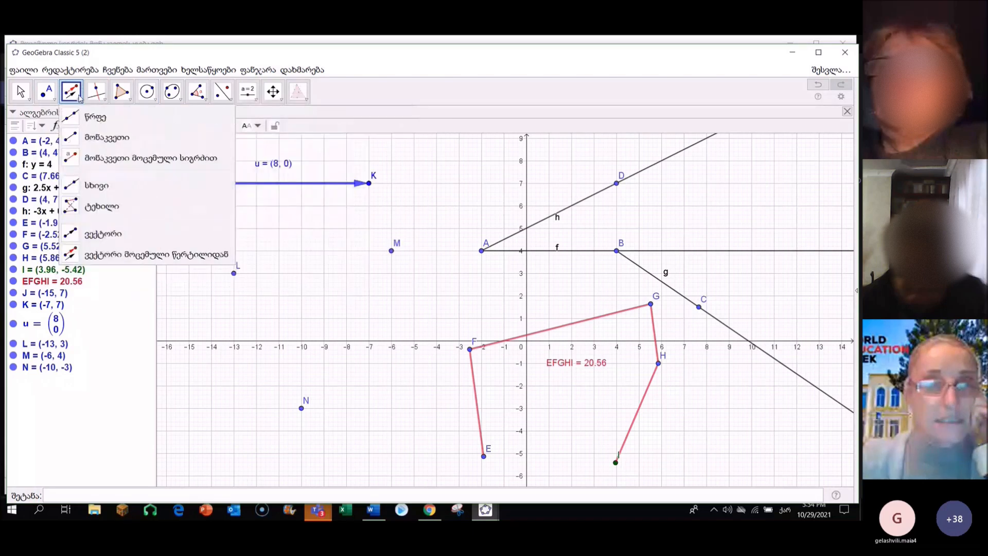
{"action": "left_click", "coordinate": [71, 420]}
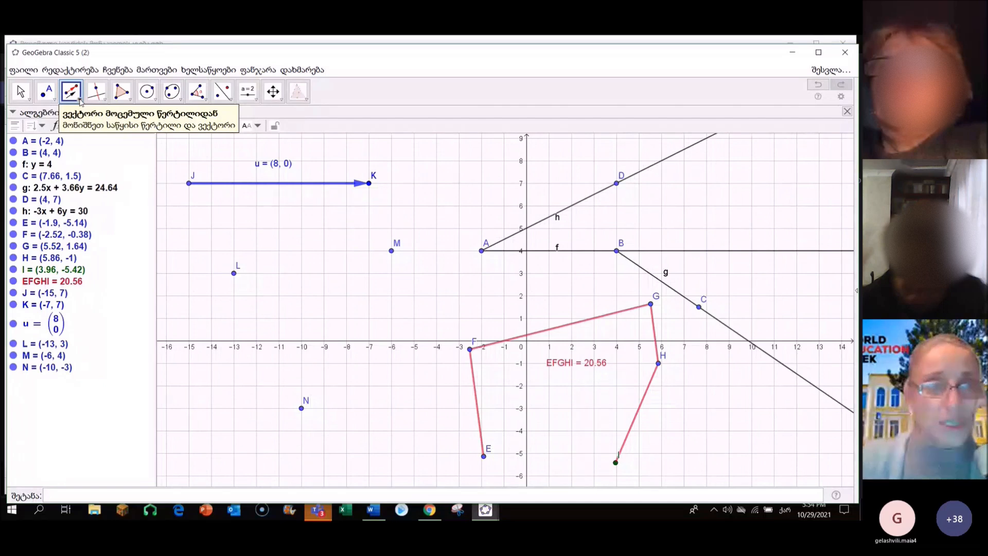
{"action": "left_click", "coordinate": [233, 275]}
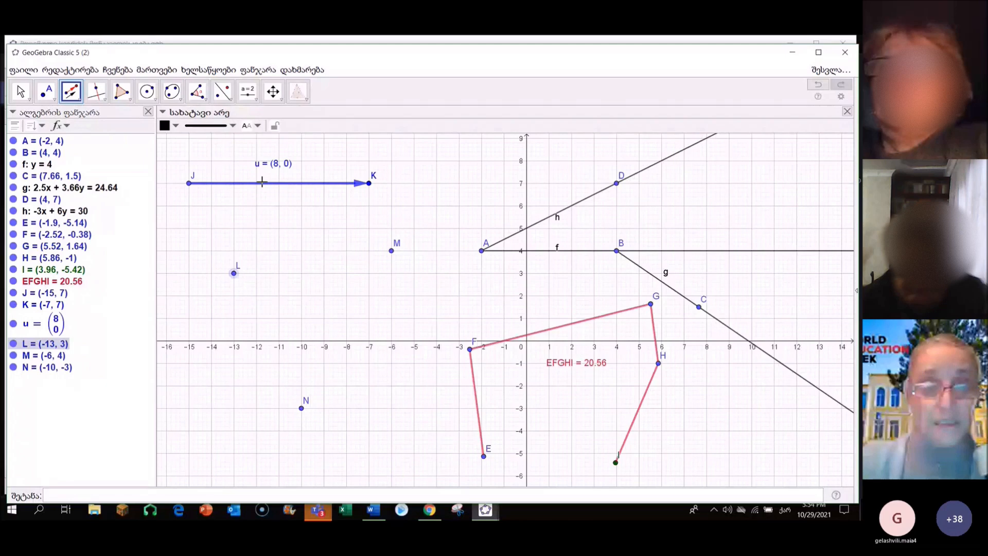
{"action": "left_click", "coordinate": [262, 182]}
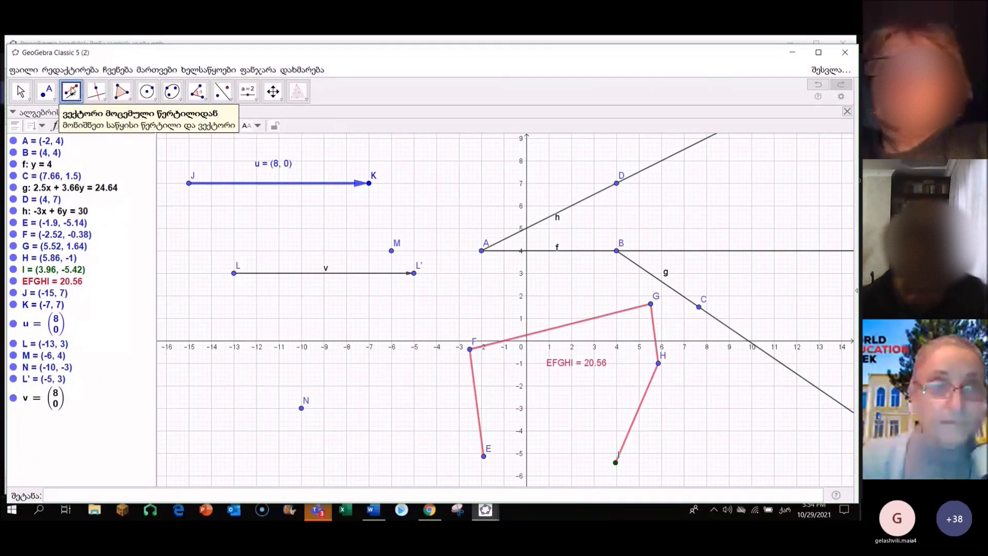
Construct another vector equal to u, starting at point N.
{"action": "left_click", "coordinate": [72, 93]}
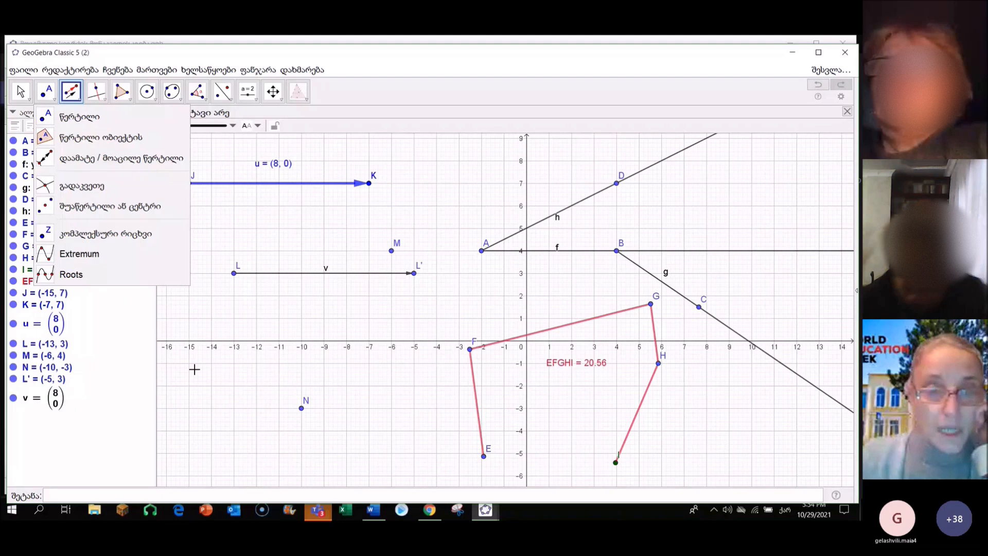
{"action": "left_click", "coordinate": [301, 409]}
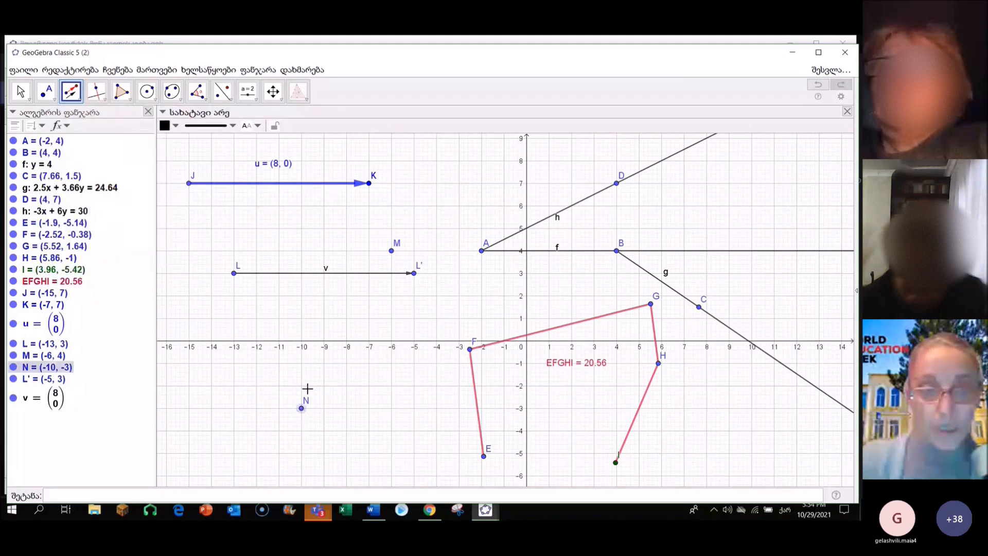
{"action": "left_click", "coordinate": [278, 188]}
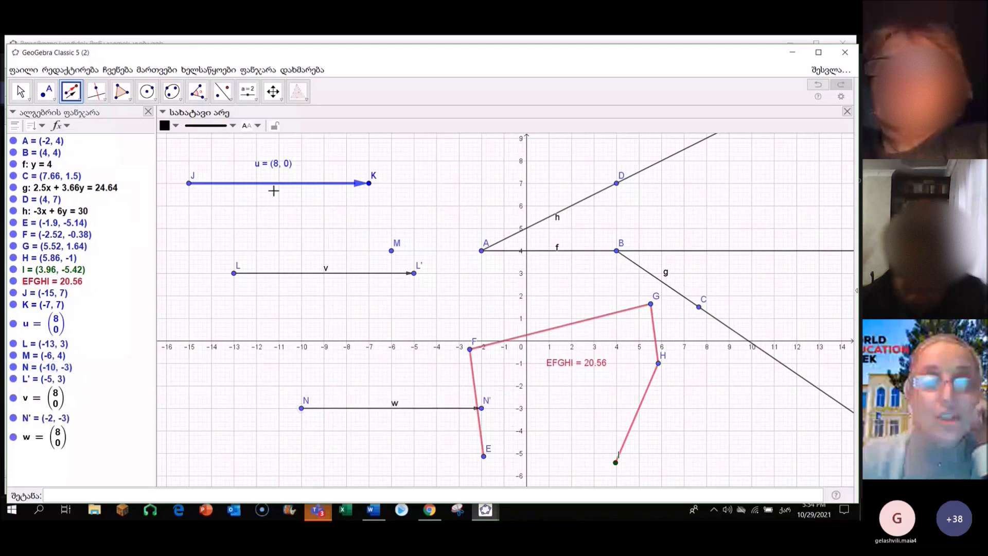
Construct a vector equal to u from point M, and move starting points M, L and N to (-15, 5), (-15, 3) and (-15, 1).
{"action": "left_click", "coordinate": [391, 252]}
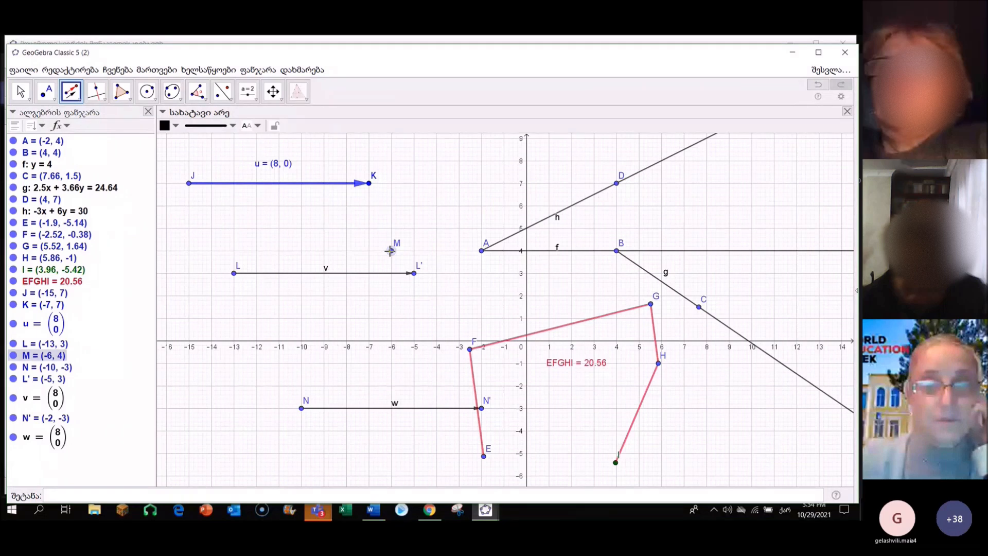
{"action": "left_click", "coordinate": [318, 189]}
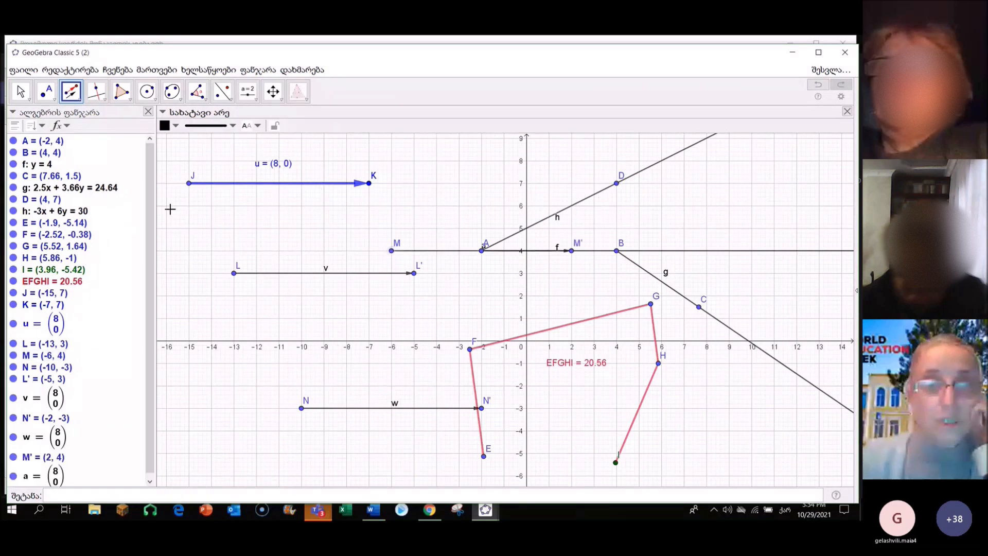
{"action": "left_click", "coordinate": [21, 91]}
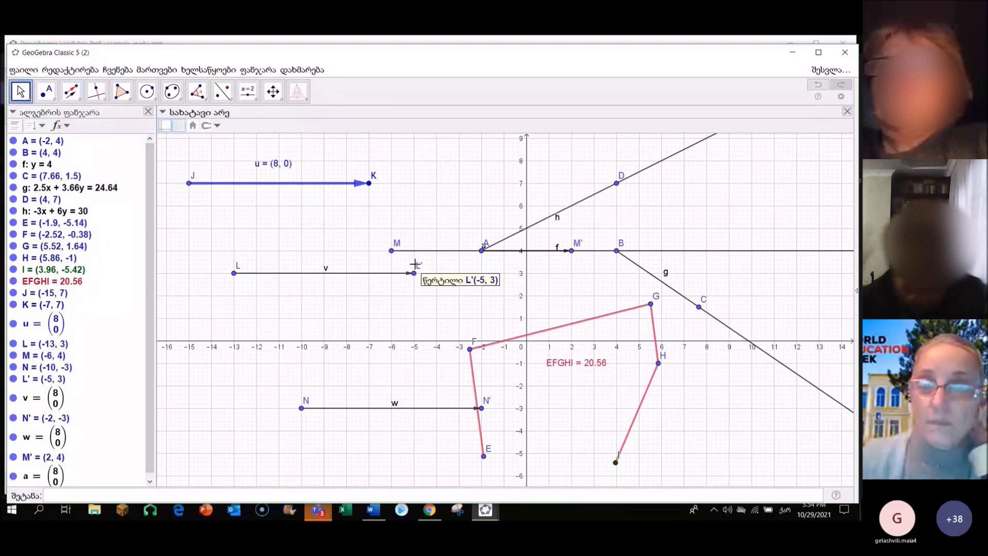
{"action": "left_click_drag", "start_coordinate": [392, 252], "coordinate": [191, 234]}
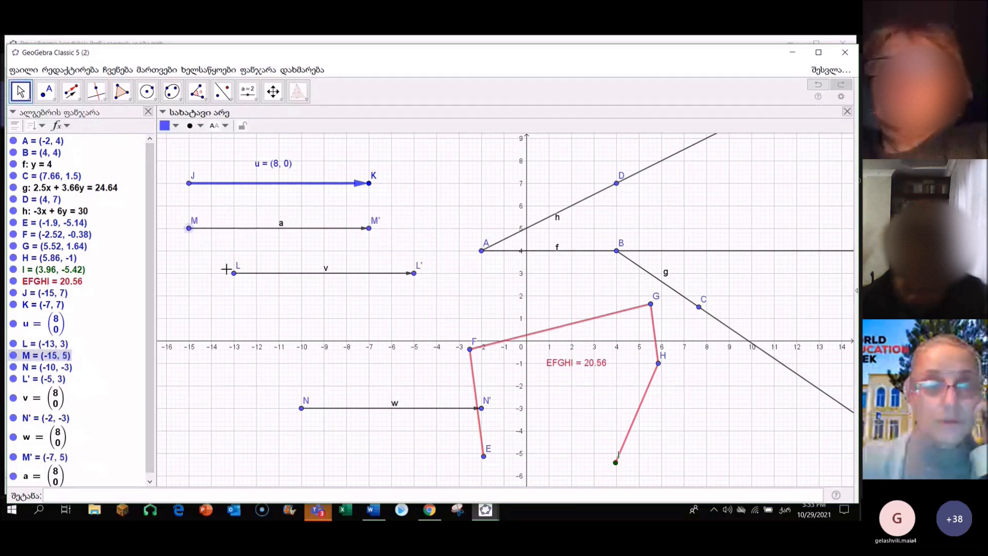
{"action": "left_click_drag", "start_coordinate": [235, 274], "coordinate": [189, 274]}
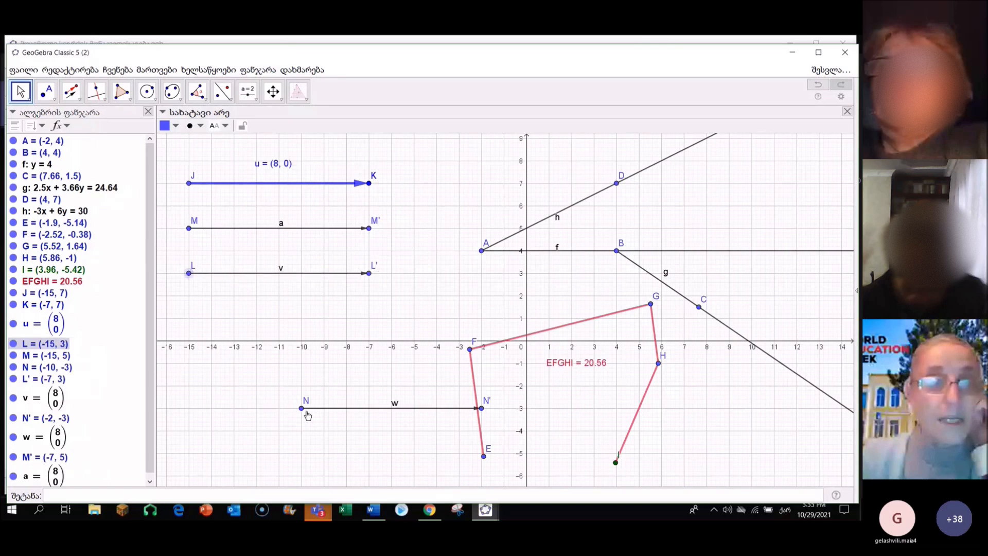
{"action": "left_click_drag", "start_coordinate": [304, 409], "coordinate": [190, 322]}
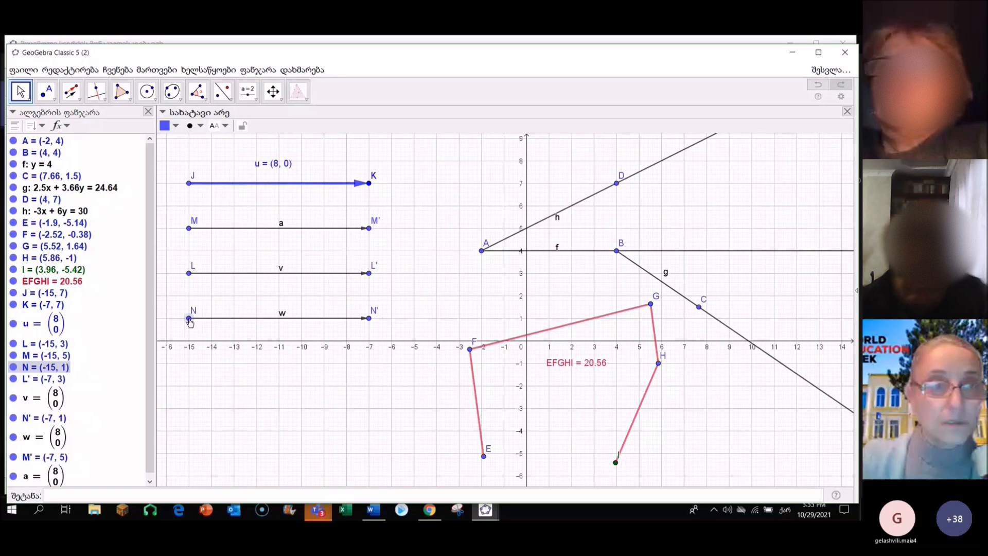
Construct two more vectors equal to u with Vector from Point, starting at polyline vertex H and at point D.
{"action": "left_click", "coordinate": [80, 97]}
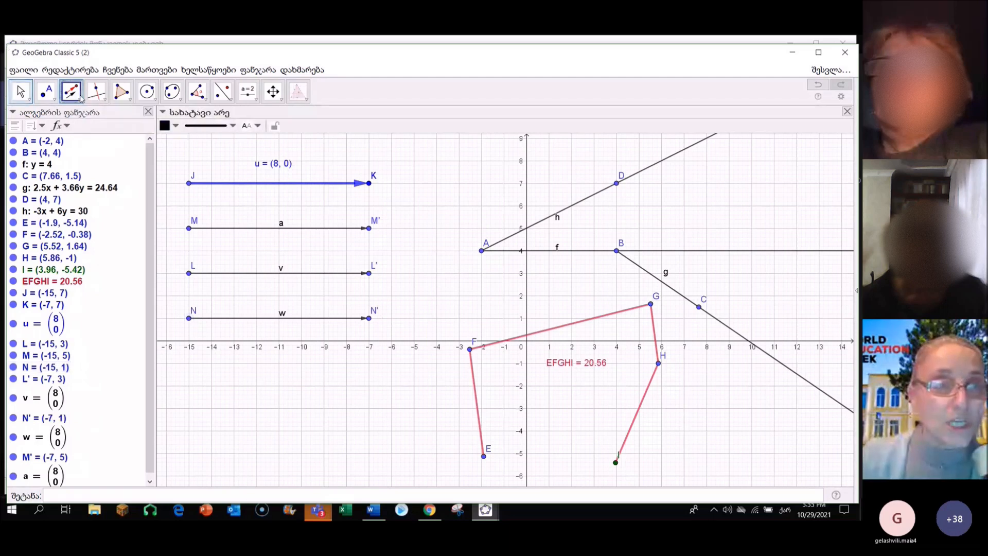
{"action": "left_click", "coordinate": [80, 99]}
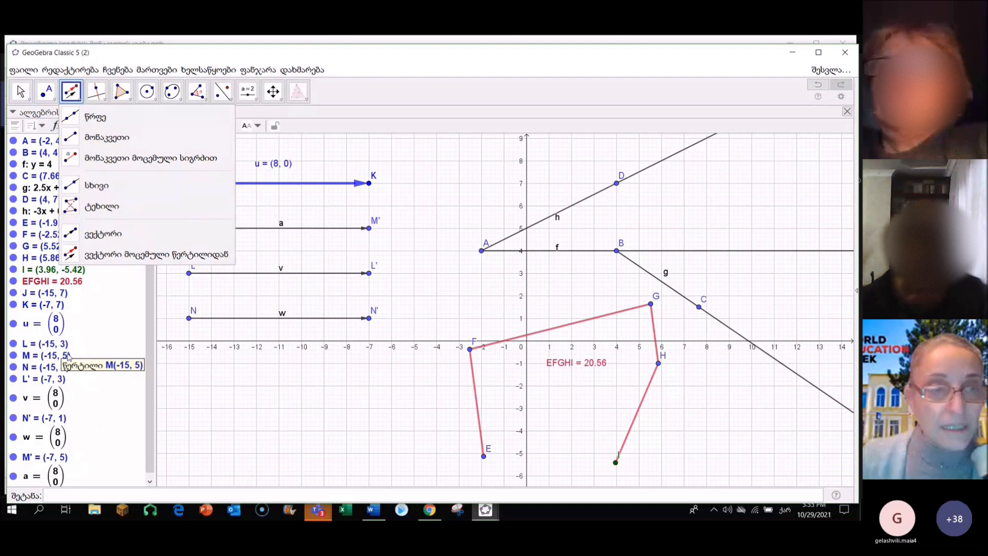
{"action": "left_click", "coordinate": [1, 111]}
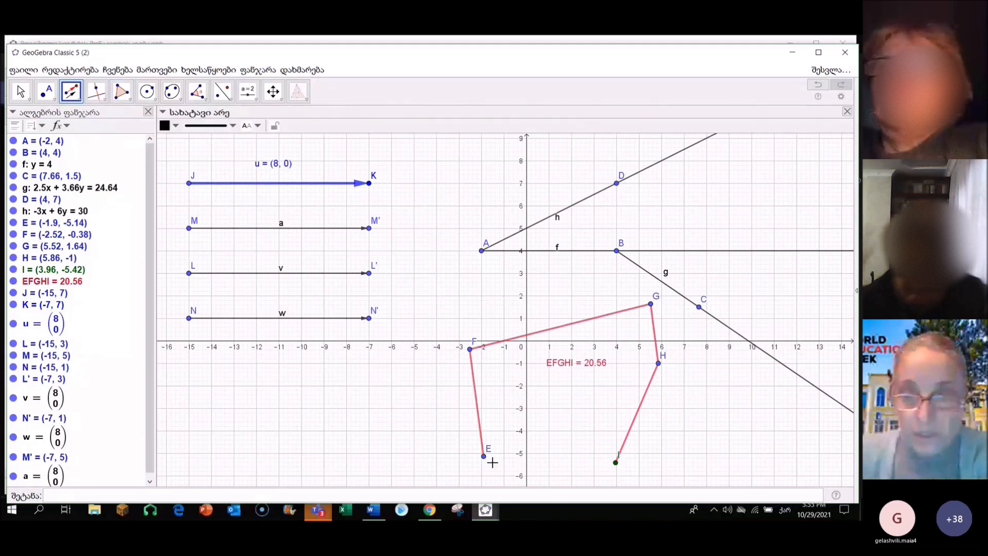
{"action": "left_click", "coordinate": [659, 364]}
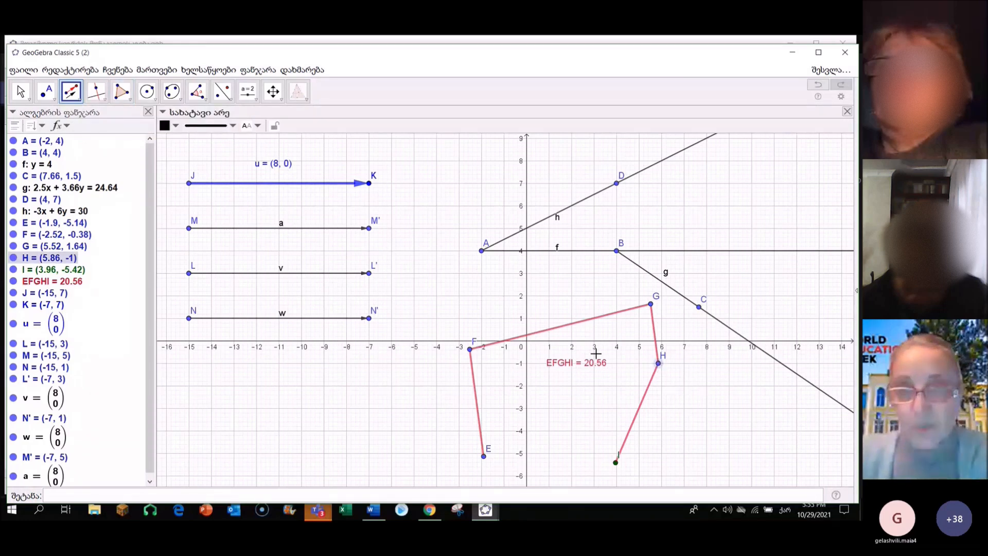
{"action": "left_click", "coordinate": [282, 182]}
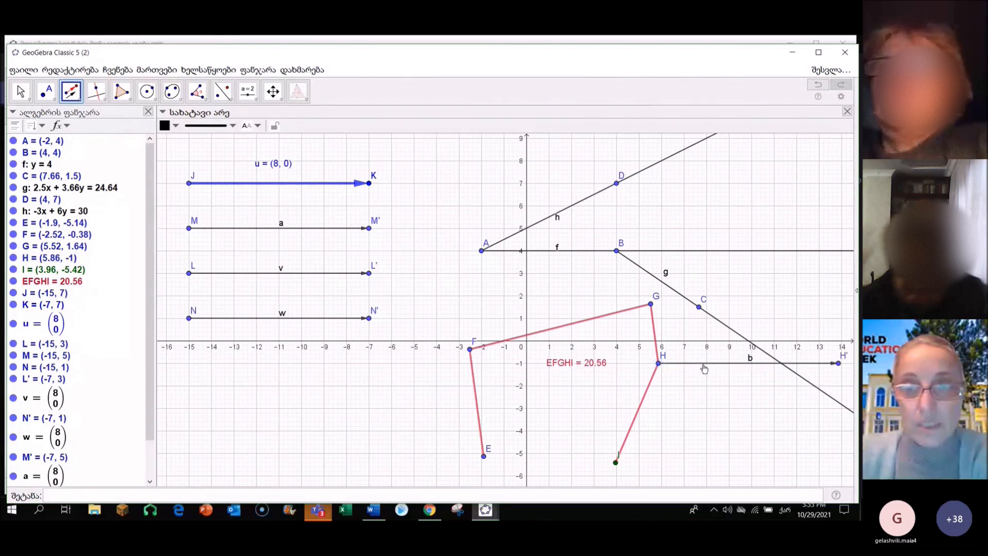
{"action": "left_click", "coordinate": [617, 184]}
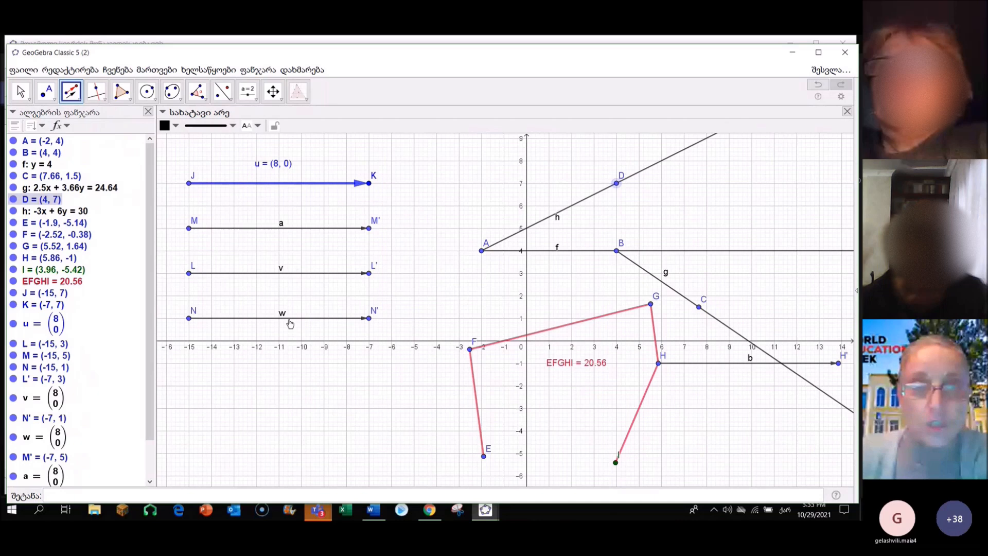
{"action": "left_click", "coordinate": [281, 187]}
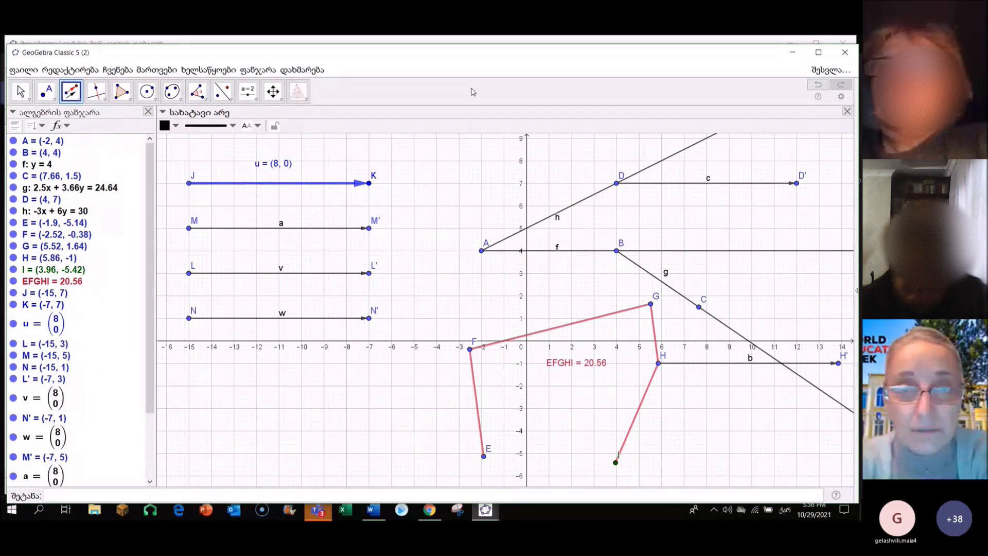
Style vector a in crimson red with maximum line thickness and the long-dash line style.
{"action": "left_click", "coordinate": [20, 92]}
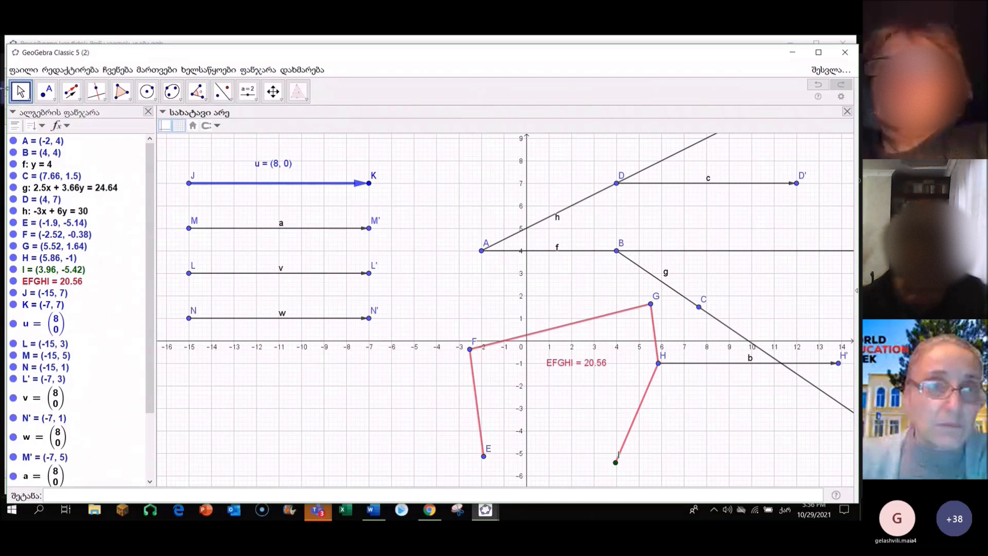
{"action": "left_click", "coordinate": [282, 231]}
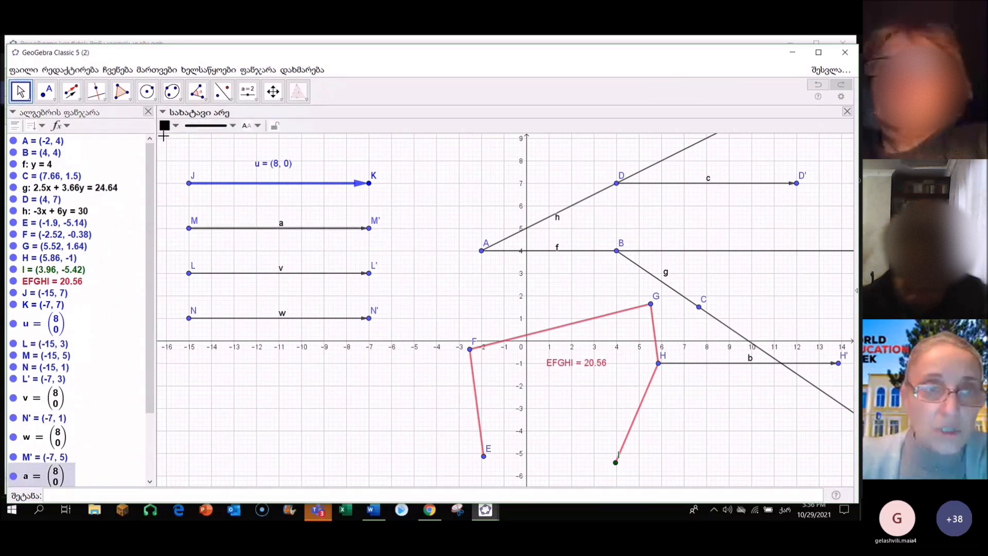
{"action": "left_click", "coordinate": [176, 125]}
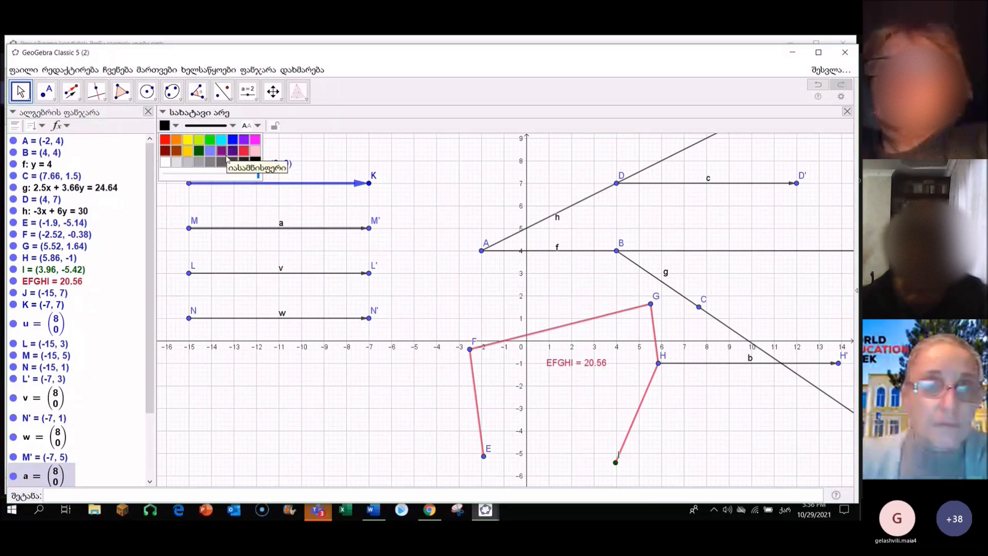
{"action": "left_click", "coordinate": [244, 151]}
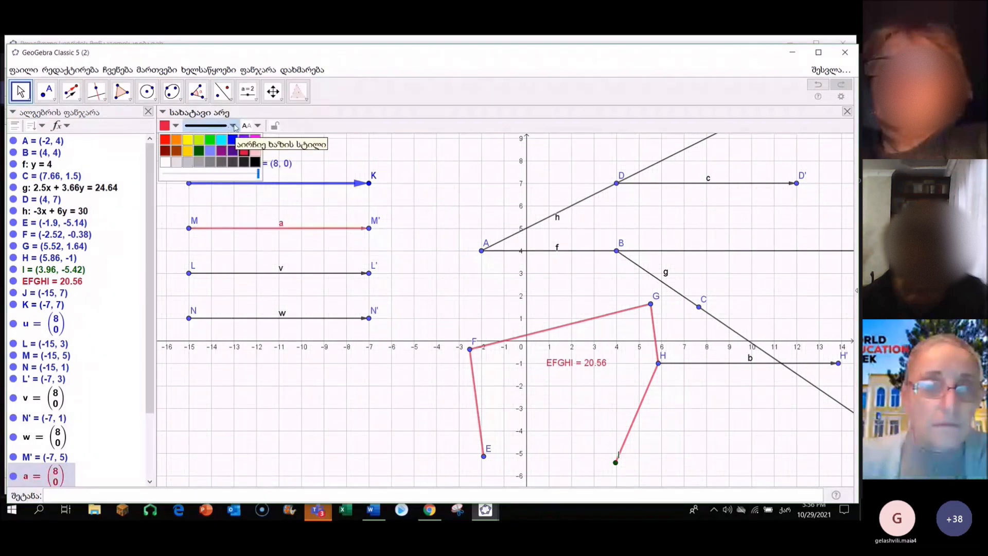
{"action": "left_click", "coordinate": [208, 125]}
{"action": "left_click_drag", "start_coordinate": [201, 215], "coordinate": [225, 219]}
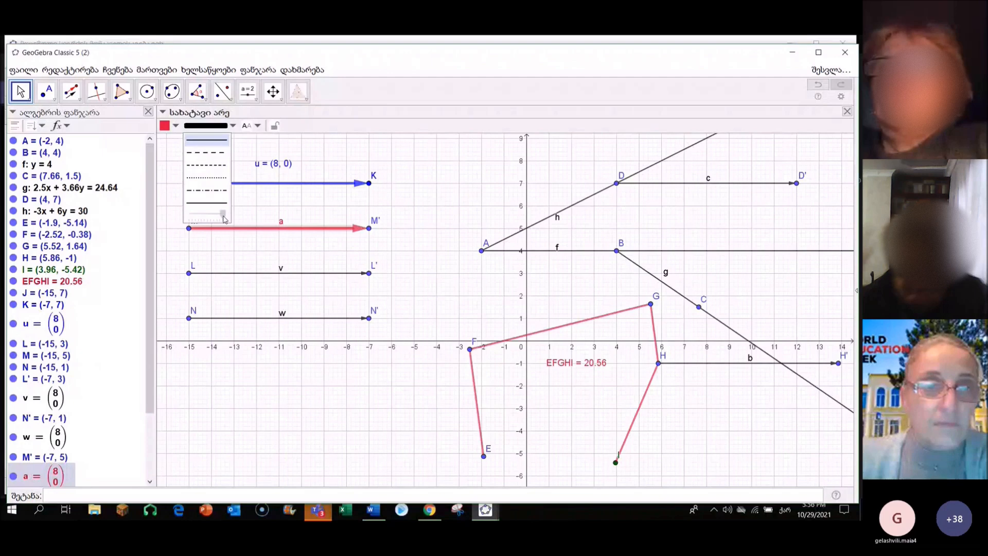
{"action": "left_click", "coordinate": [214, 165]}
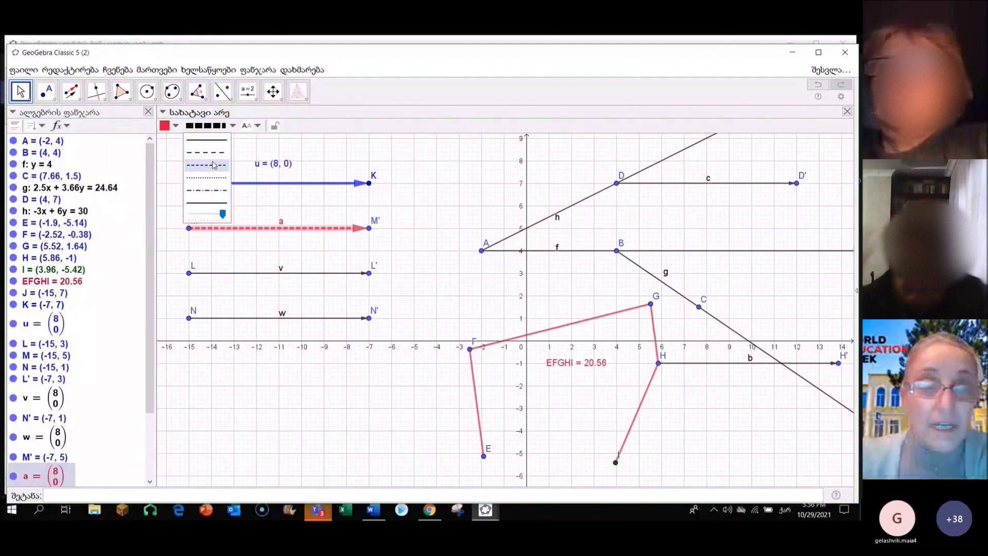
{"action": "left_click", "coordinate": [213, 154]}
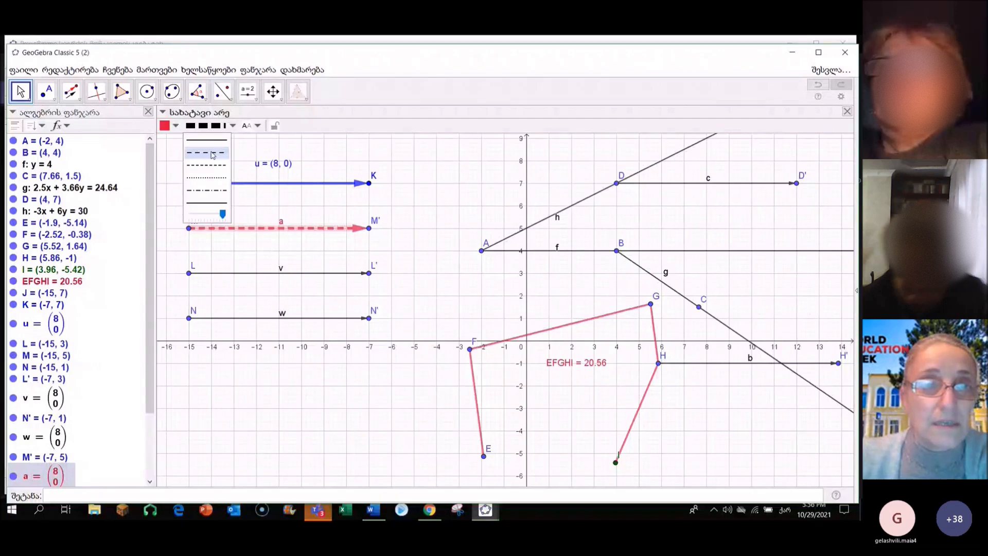
Show name and value in the labels of vector a and its end points M and M'.
{"action": "left_click", "coordinate": [257, 125]}
{"action": "left_click", "coordinate": [268, 168]}
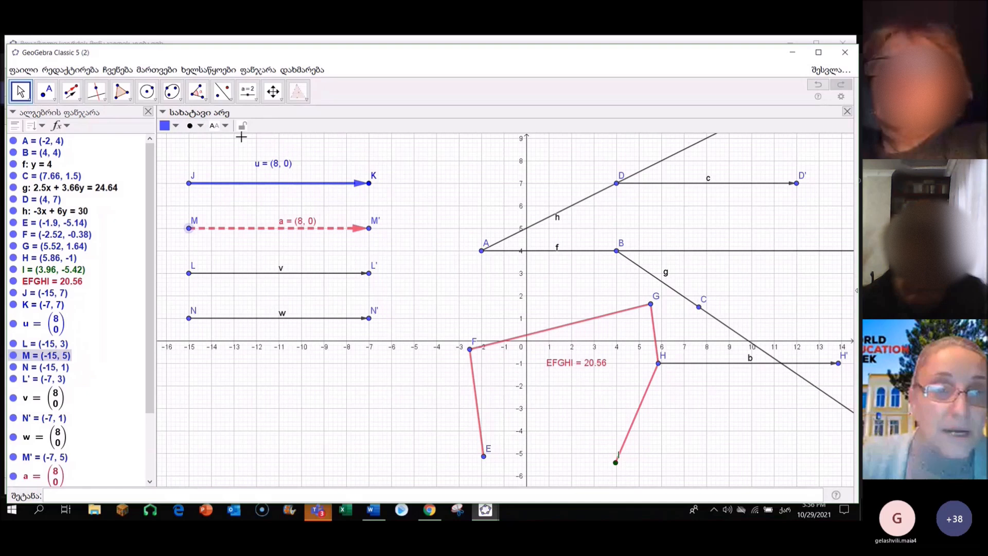
{"action": "left_click", "coordinate": [225, 126]}
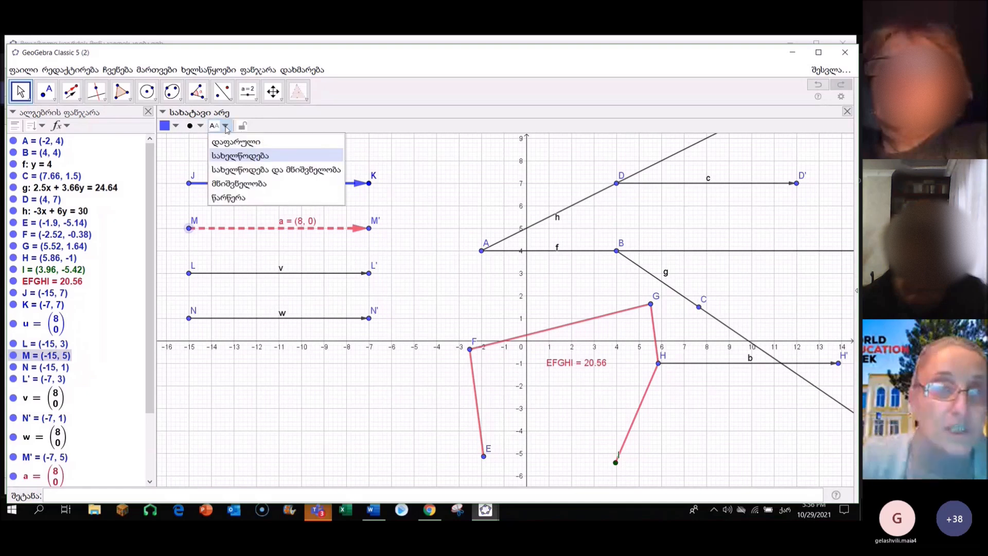
{"action": "left_click", "coordinate": [235, 171]}
{"action": "left_click", "coordinate": [370, 230]}
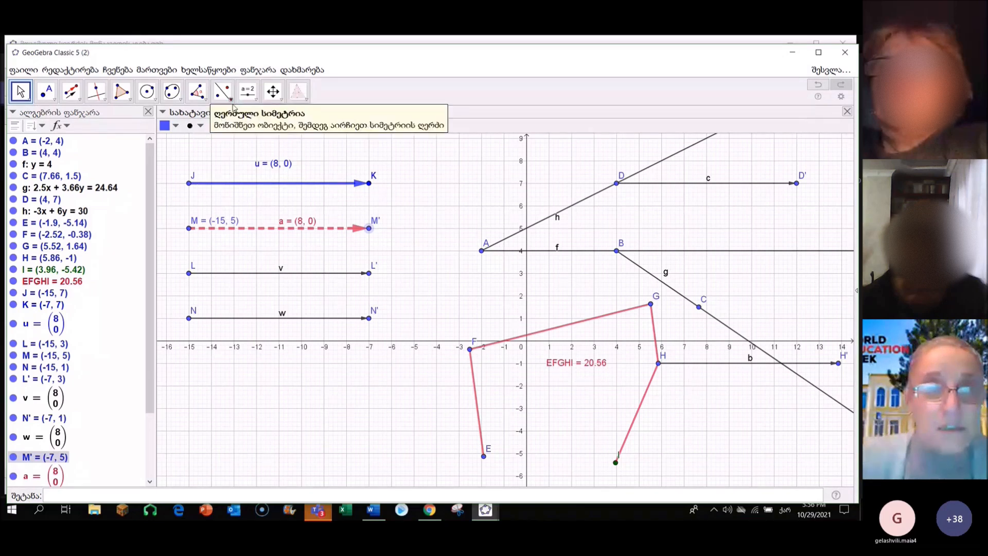
{"action": "left_click", "coordinate": [225, 129]}
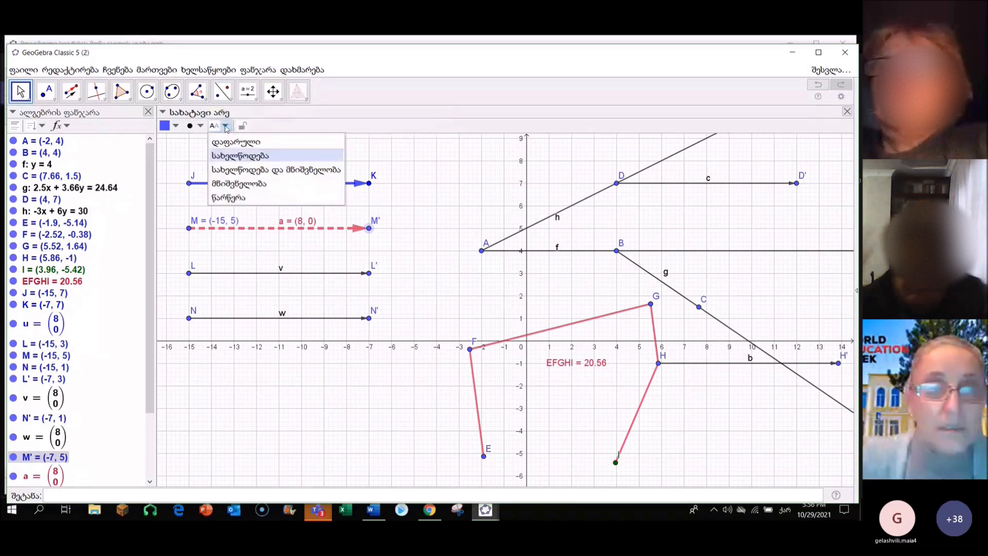
{"action": "left_click", "coordinate": [258, 168]}
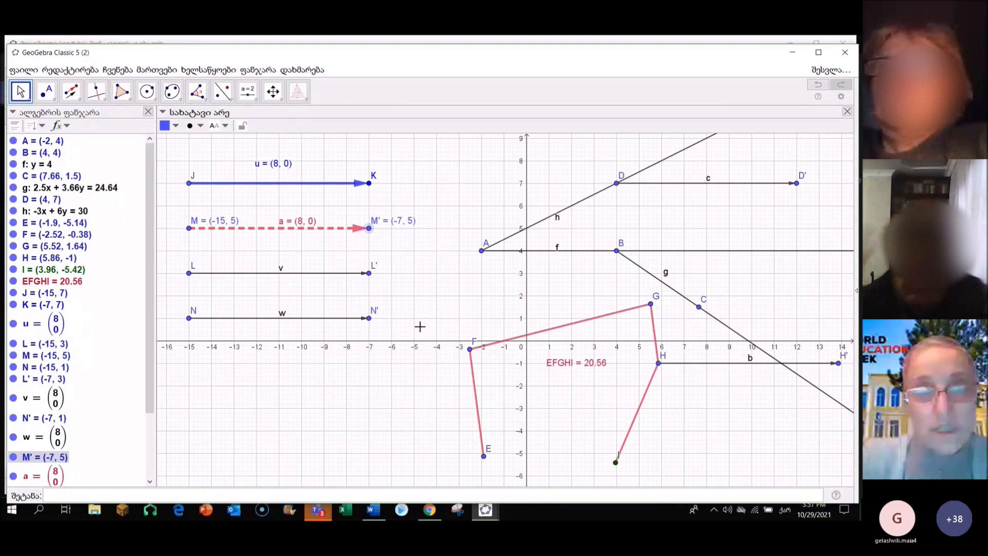
Resize vector u by moving K to (-10, 7), and finally reposition it to run from J (0, 7) to K (6, 7).
{"action": "left_click_drag", "start_coordinate": [369, 183], "coordinate": [302, 188]}
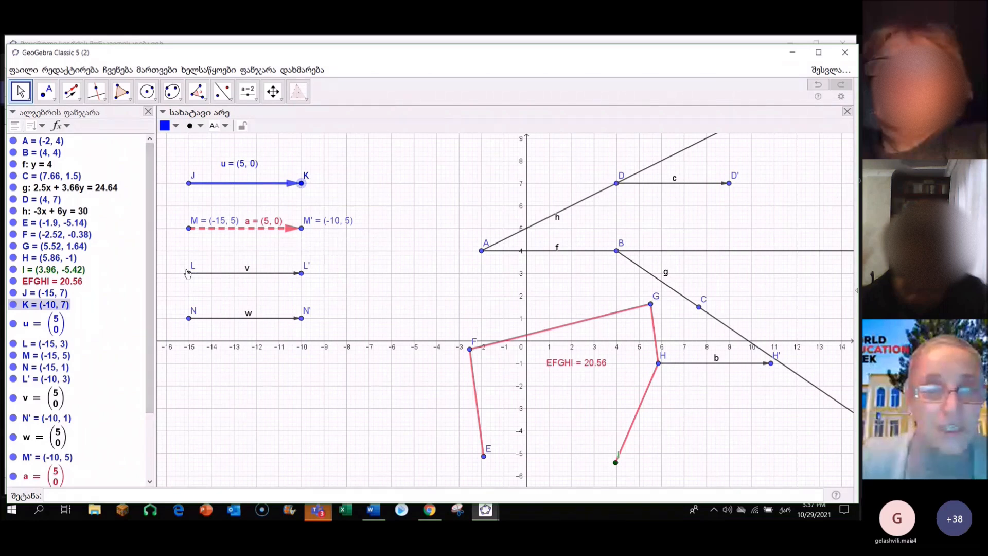
{"action": "left_click", "coordinate": [188, 229]}
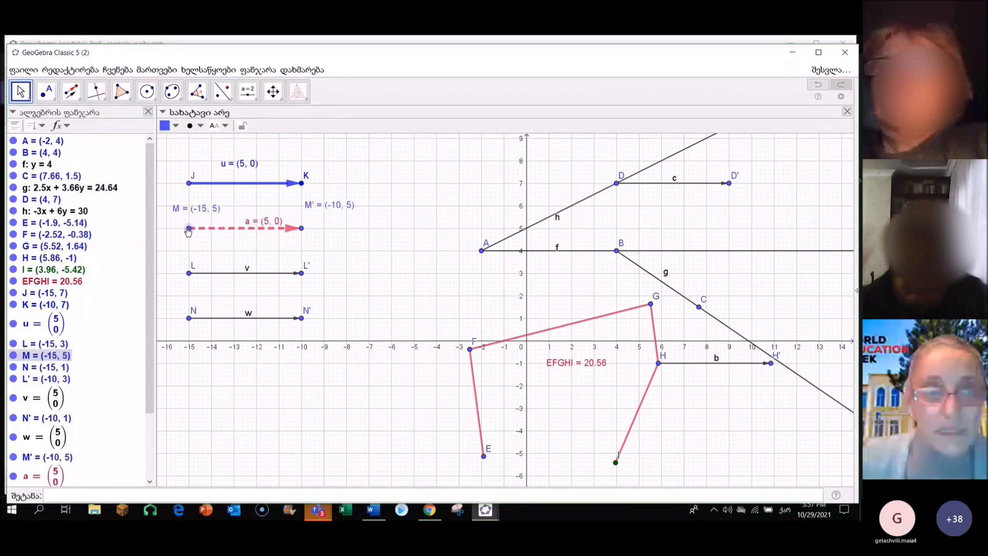
{"action": "mouse_move", "coordinate": [190, 185]}
{"action": "left_mouse_down"}
{"action": "mouse_move", "coordinate": [329, 189]}
{"action": "mouse_move", "coordinate": [497, 217]}
{"action": "mouse_move", "coordinate": [490, 237]}
{"action": "mouse_move", "coordinate": [478, 184]}
{"action": "mouse_move", "coordinate": [236, 219]}
{"action": "mouse_move", "coordinate": [216, 180]}
{"action": "mouse_move", "coordinate": [207, 189]}
{"action": "mouse_move", "coordinate": [189, 160]}
{"action": "mouse_move", "coordinate": [402, 148]}
{"action": "mouse_move", "coordinate": [412, 212]}
{"action": "mouse_move", "coordinate": [458, 140]}
{"action": "mouse_move", "coordinate": [173, 133]}
{"action": "mouse_move", "coordinate": [194, 195]}
{"action": "mouse_move", "coordinate": [204, 184]}
{"action": "left_mouse_up"}
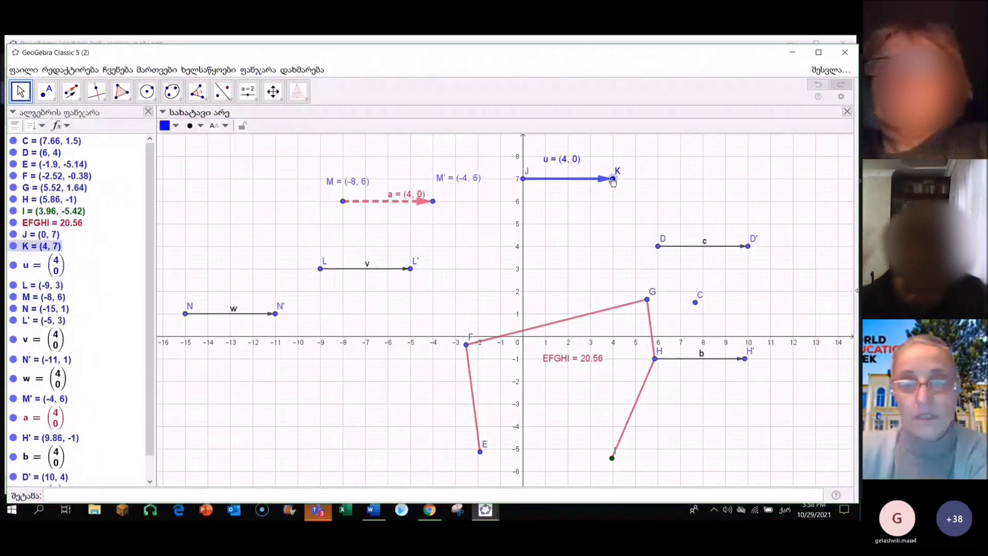
{"action": "left_click_drag", "start_coordinate": [613, 179], "coordinate": [660, 185]}
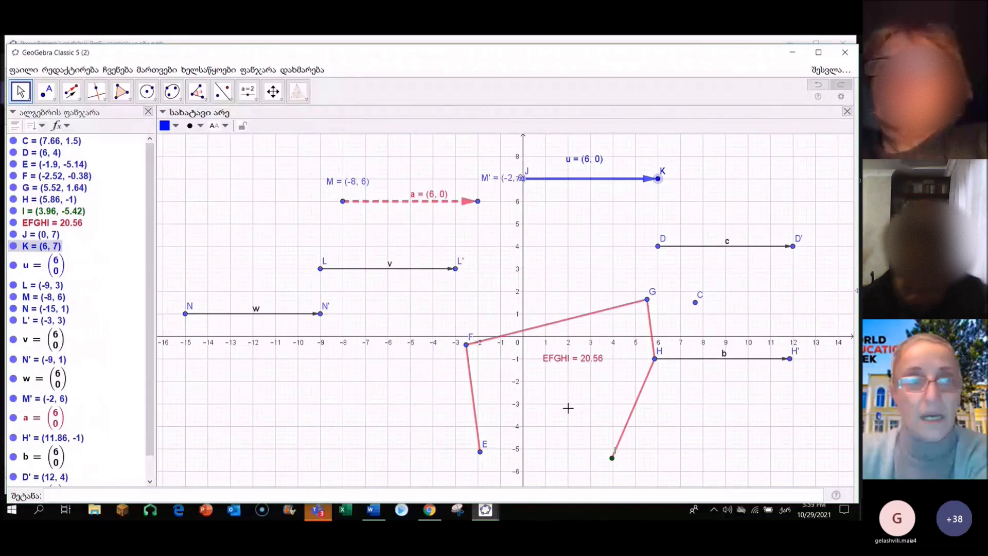
{"action": "double_click", "coordinate": [657, 179]}
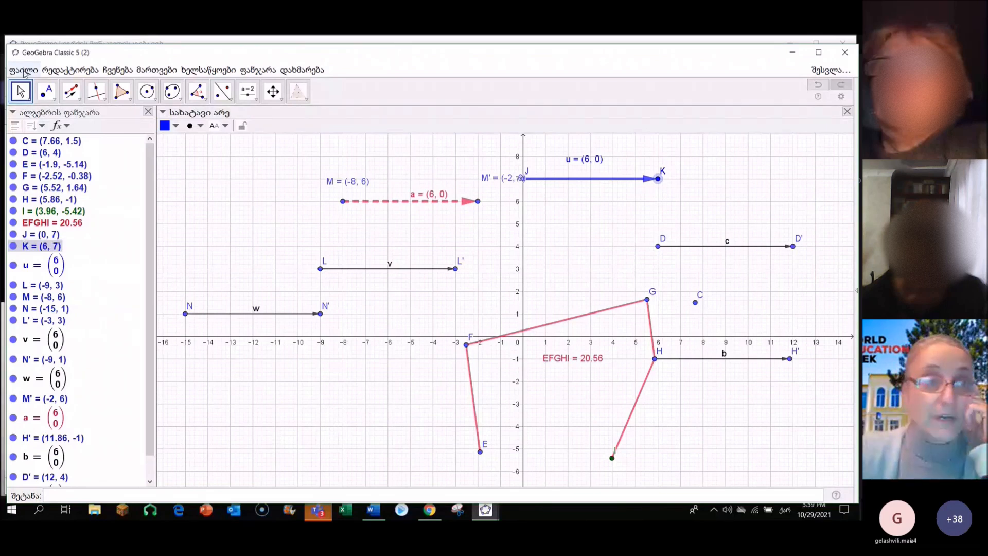
Export the graphics view as a 300 dpi transparent PNG picture to the Desktop, entering a file name that begins "ვექტორის ა".
{"action": "left_click", "coordinate": [24, 70]}
{"action": "mouse_move", "coordinate": [79, 206]}
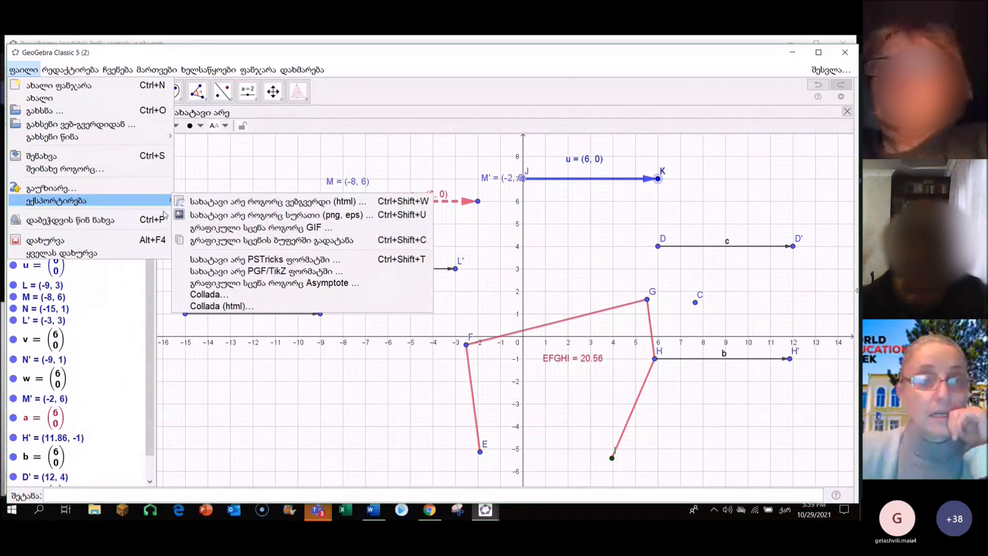
{"action": "left_click", "coordinate": [223, 218]}
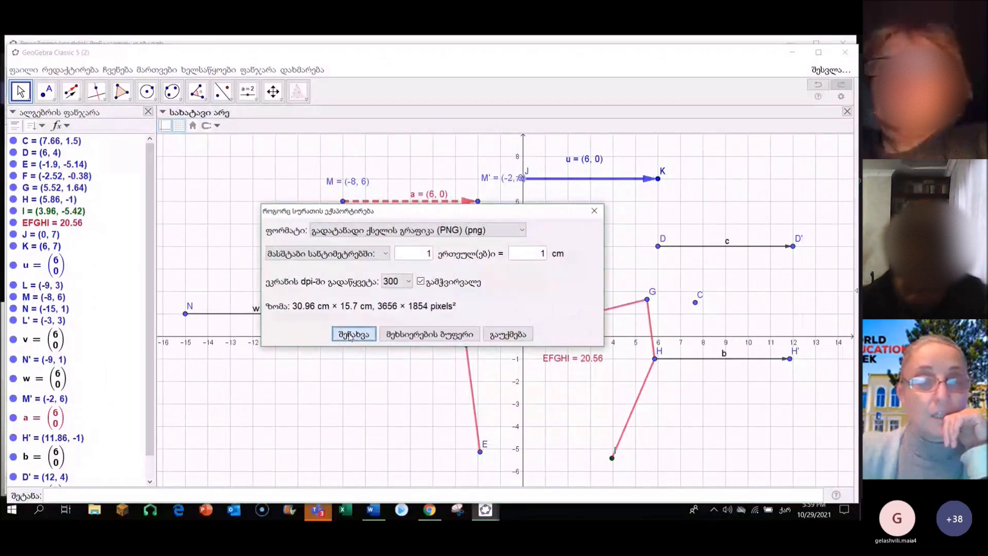
{"action": "left_click", "coordinate": [352, 335]}
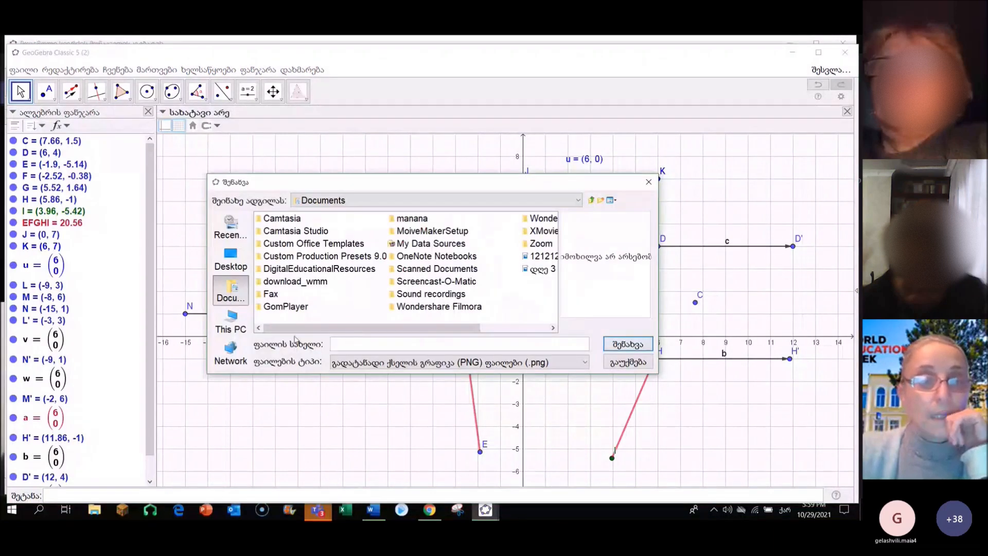
{"action": "left_click", "coordinate": [232, 262]}
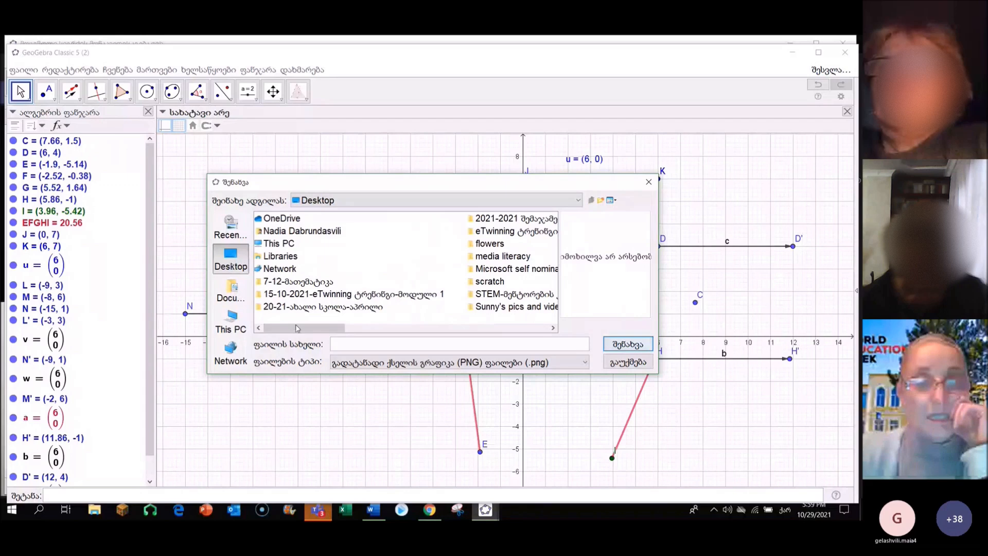
{"action": "type", "text": "ვექტორის ა"}
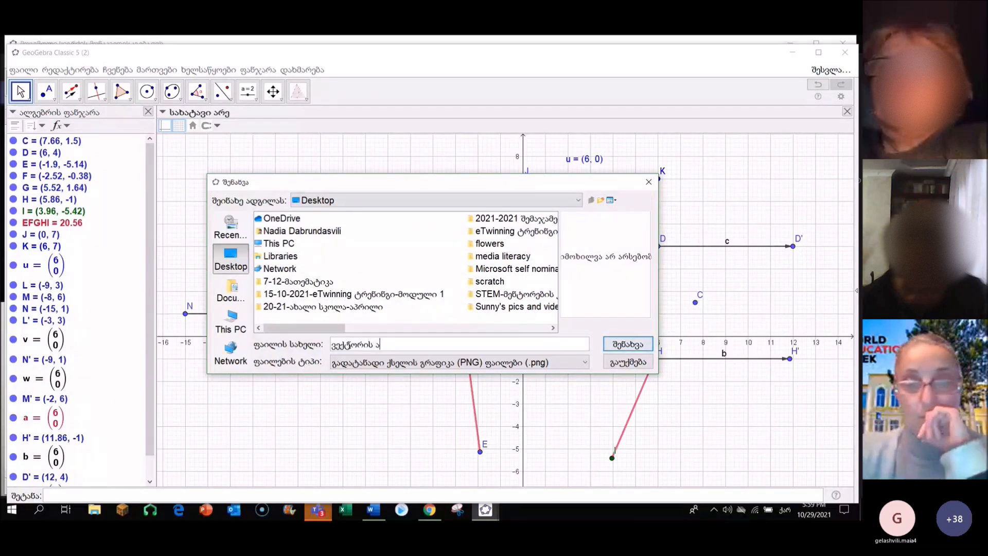